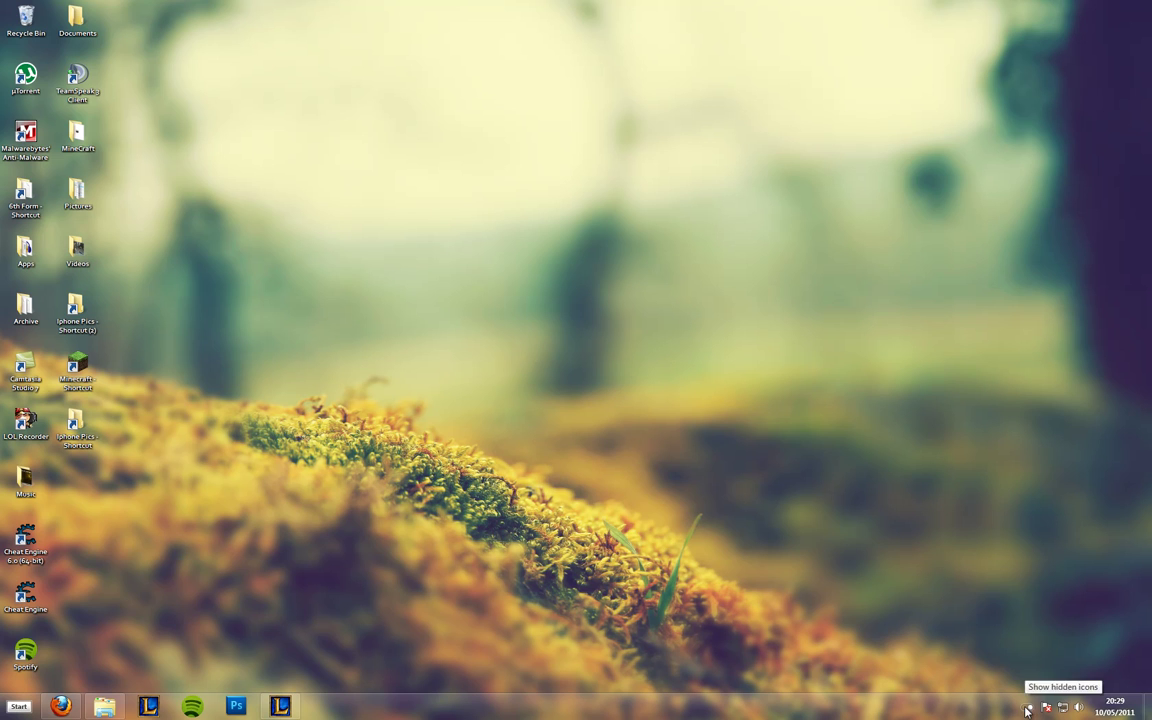
# - Expand the hidden notification-area icons, then collapse them again
pyautogui.click(1027, 709)
pyautogui.click(1027, 709)
pyautogui.click(1028, 710)
pyautogui.click(1028, 710)
pyautogui.click(1029, 711)
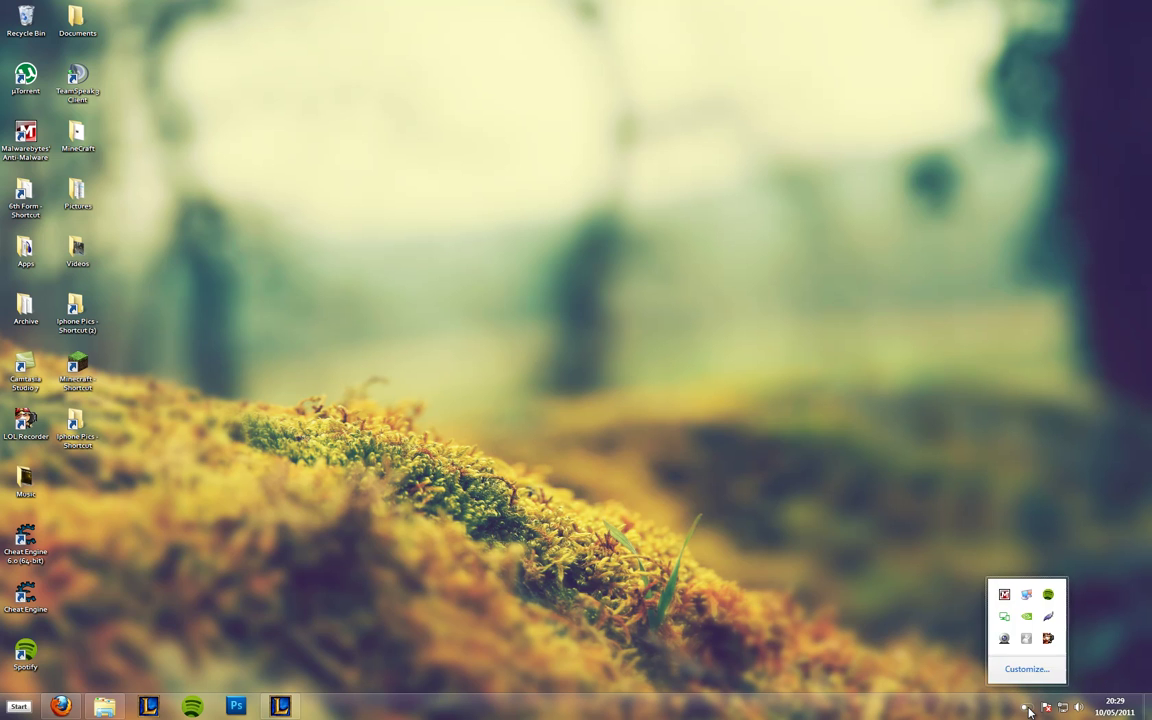
pyautogui.click(1028, 710)
pyautogui.click(1028, 710)
pyautogui.click(1028, 710)
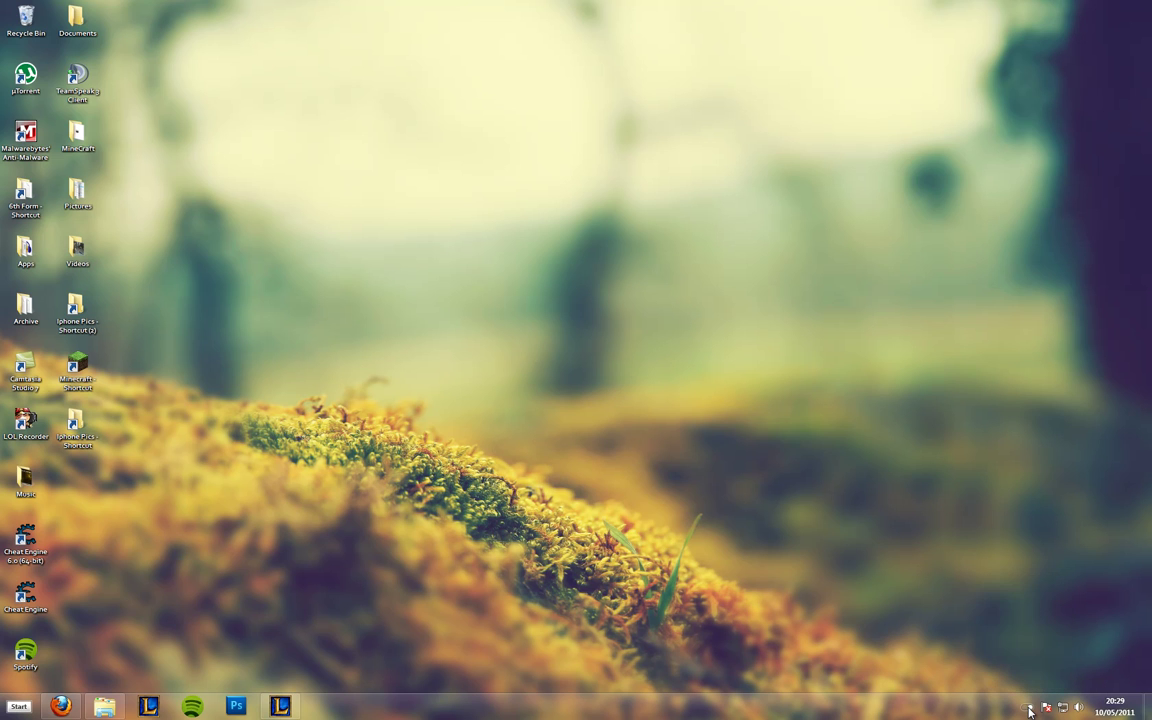
# - Open an Explorer window on Libraries, reposition it on the desktop, and select the Music library
pyautogui.click(20, 707)
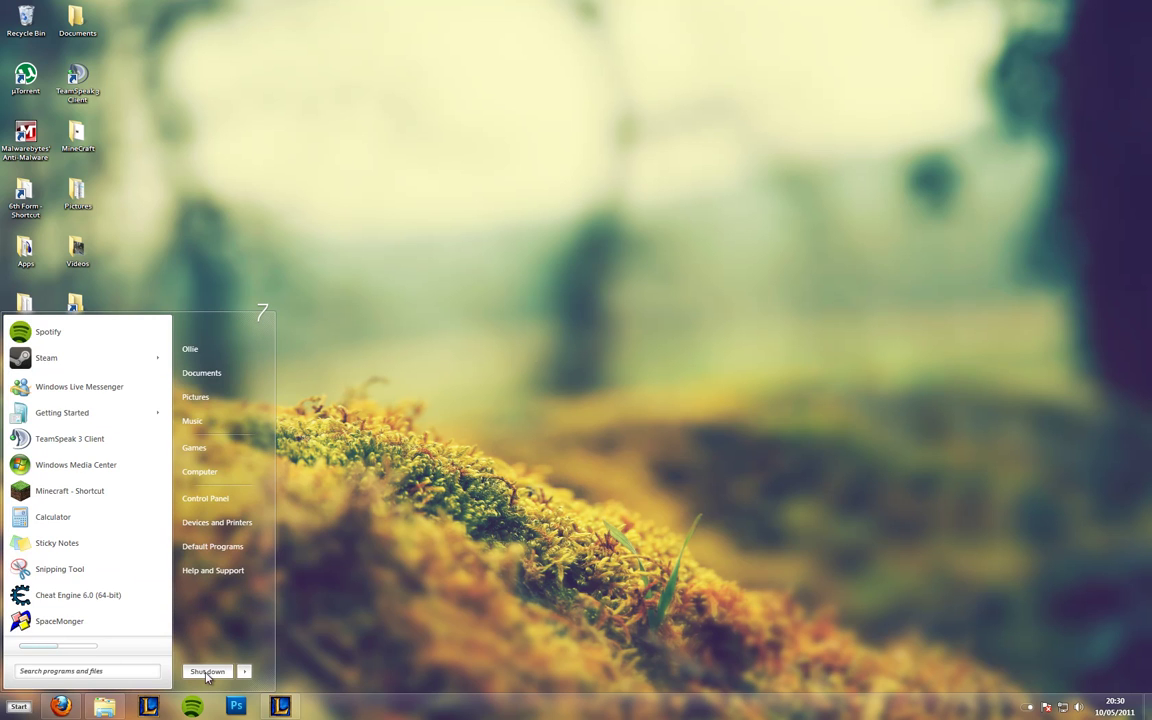
pyautogui.click(104, 707)
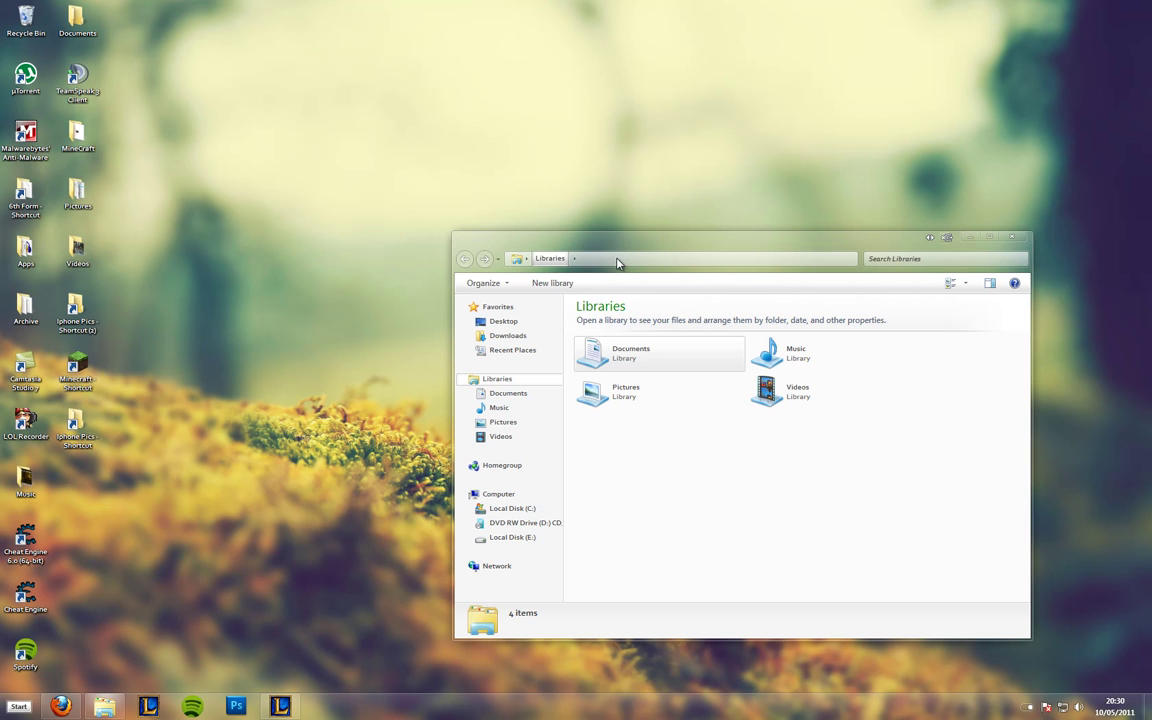
pyautogui.moveTo(622, 253); pyautogui.dragTo(435, 210)
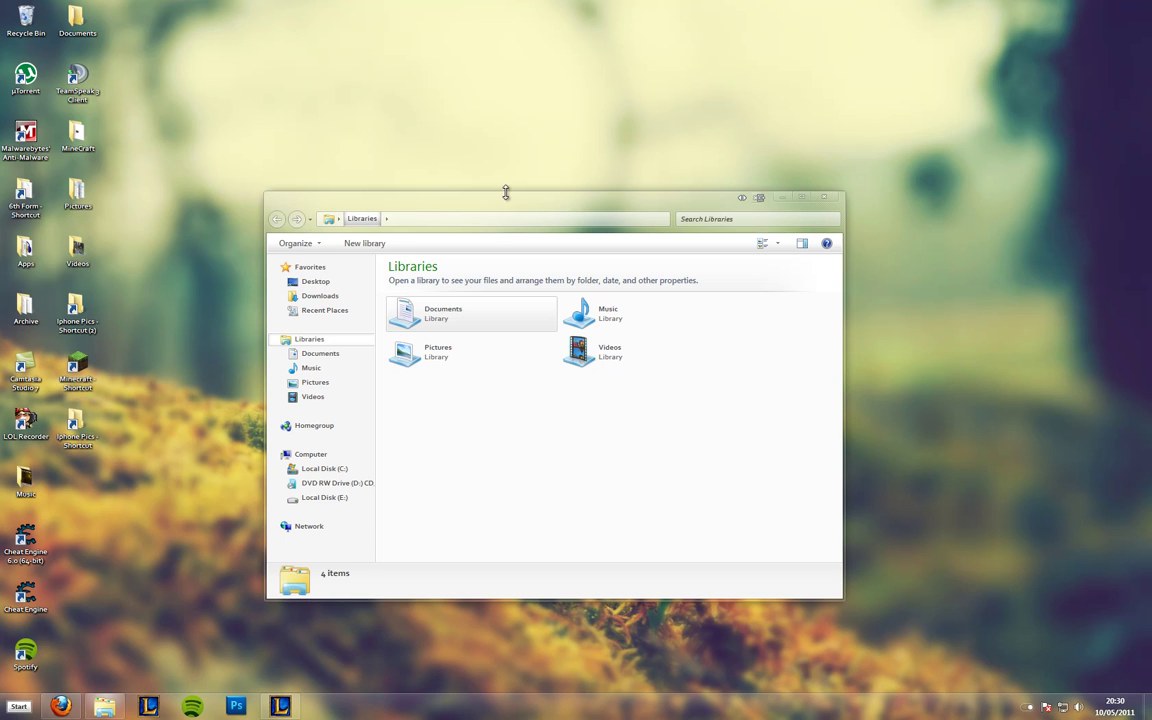
pyautogui.moveTo(537, 200); pyautogui.dragTo(580, 240)
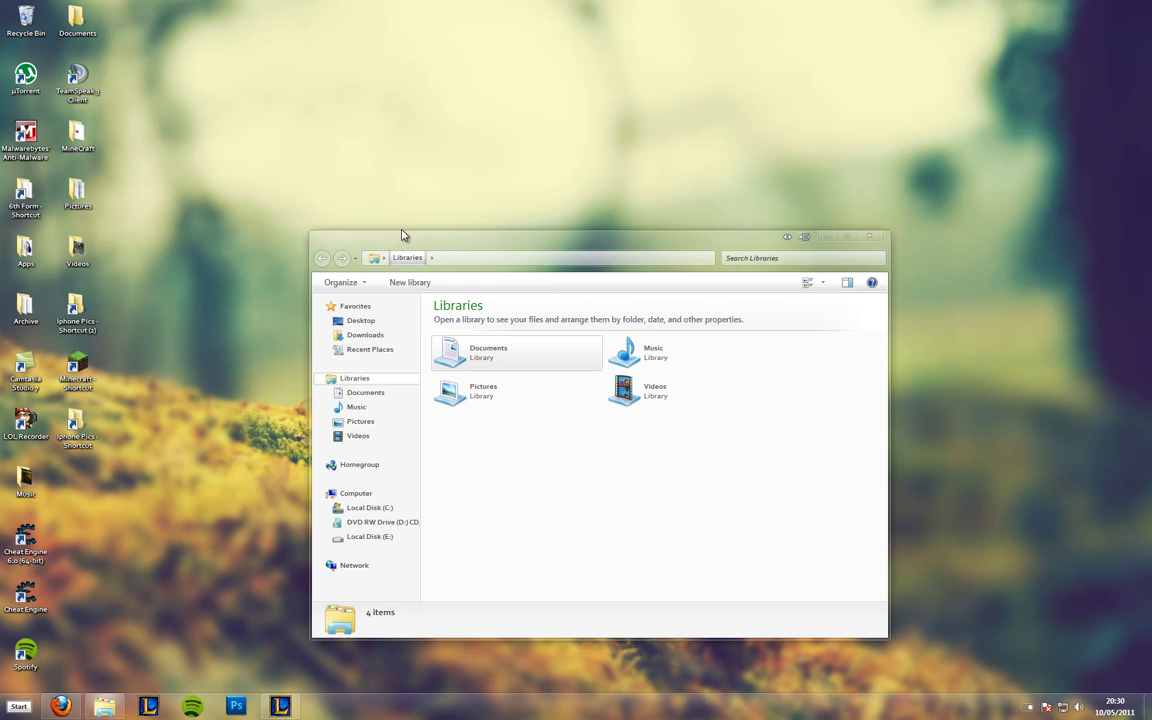
pyautogui.moveTo(411, 239); pyautogui.dragTo(484, 229)
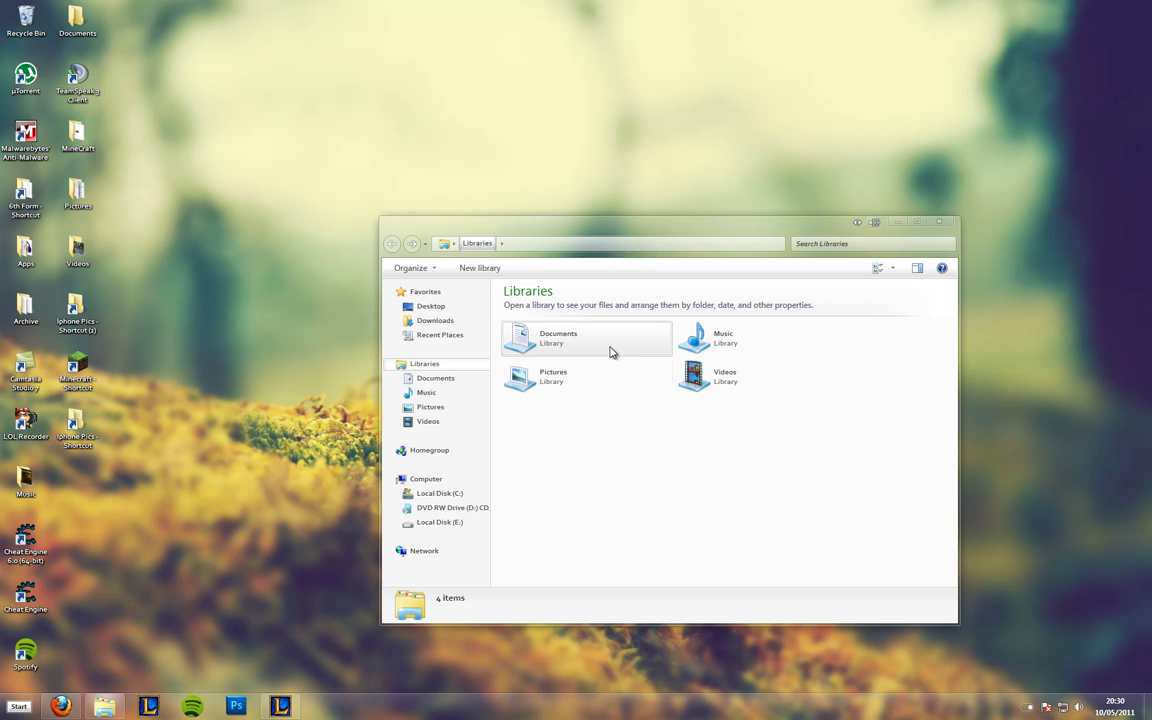
pyautogui.click(700, 340)
pyautogui.click(690, 378)
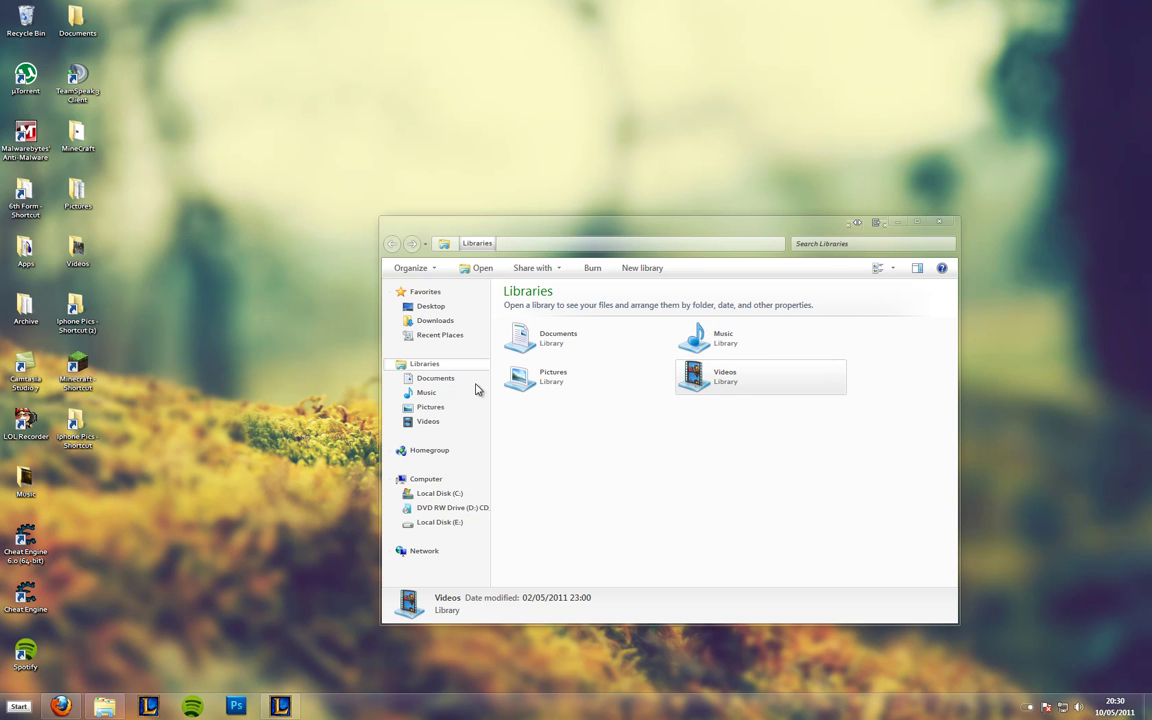
pyautogui.rightClick(27, 313)
pyautogui.moveTo(158, 470)
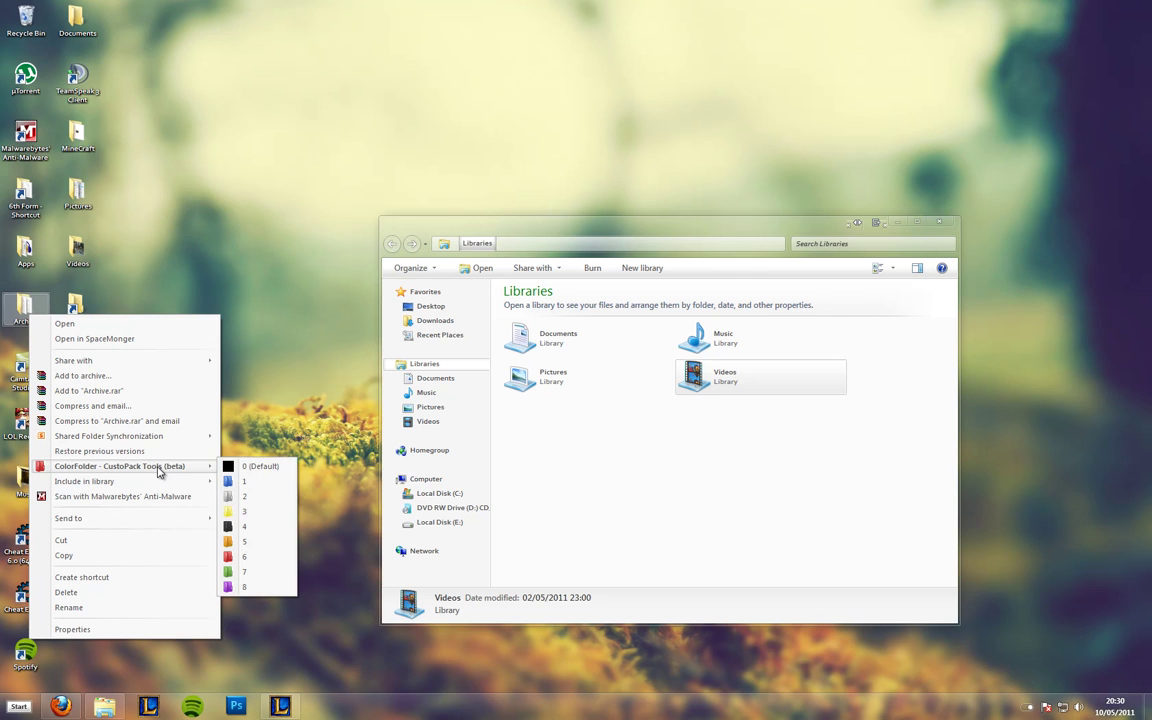
pyautogui.click(276, 486)
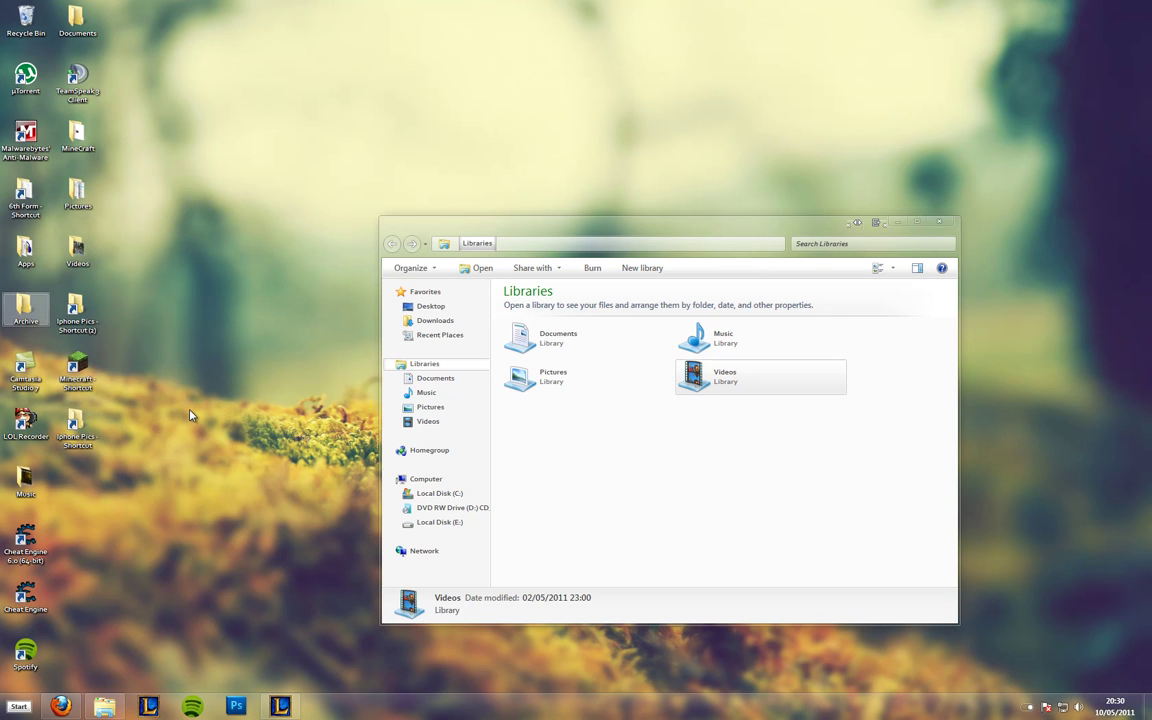
pyautogui.rightClick(30, 312)
pyautogui.moveTo(125, 468)
pyautogui.click(257, 481)
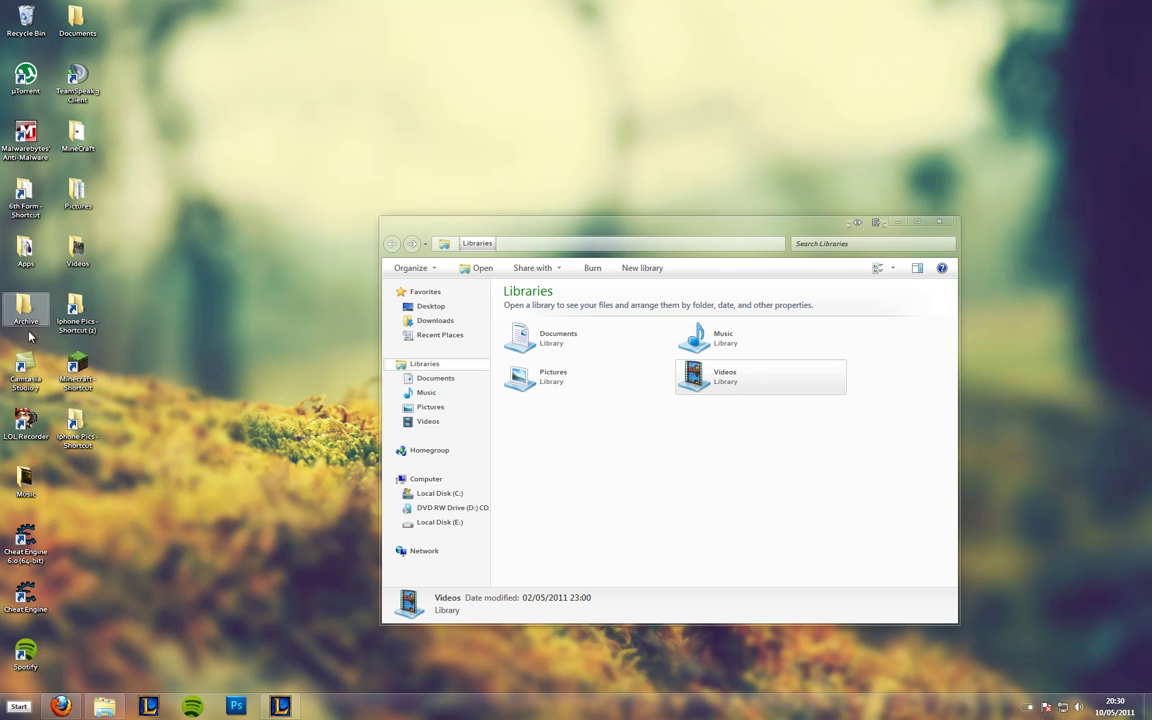
pyautogui.rightClick(32, 318)
pyautogui.moveTo(139, 470)
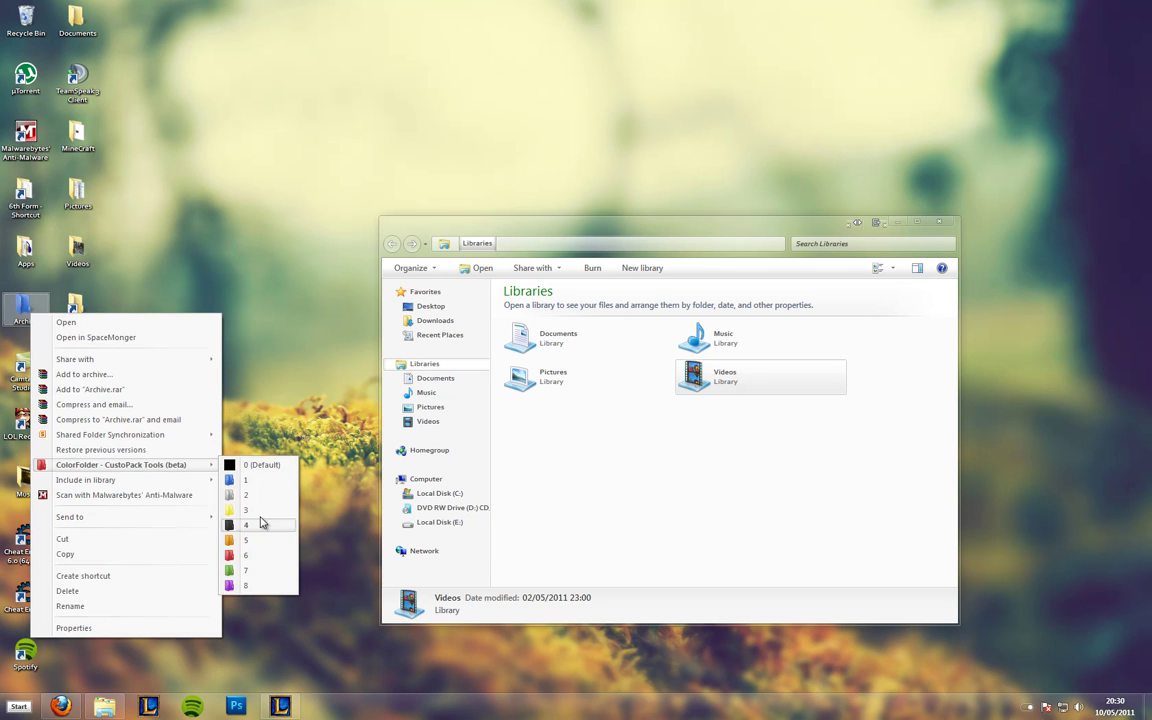
pyautogui.click(267, 563)
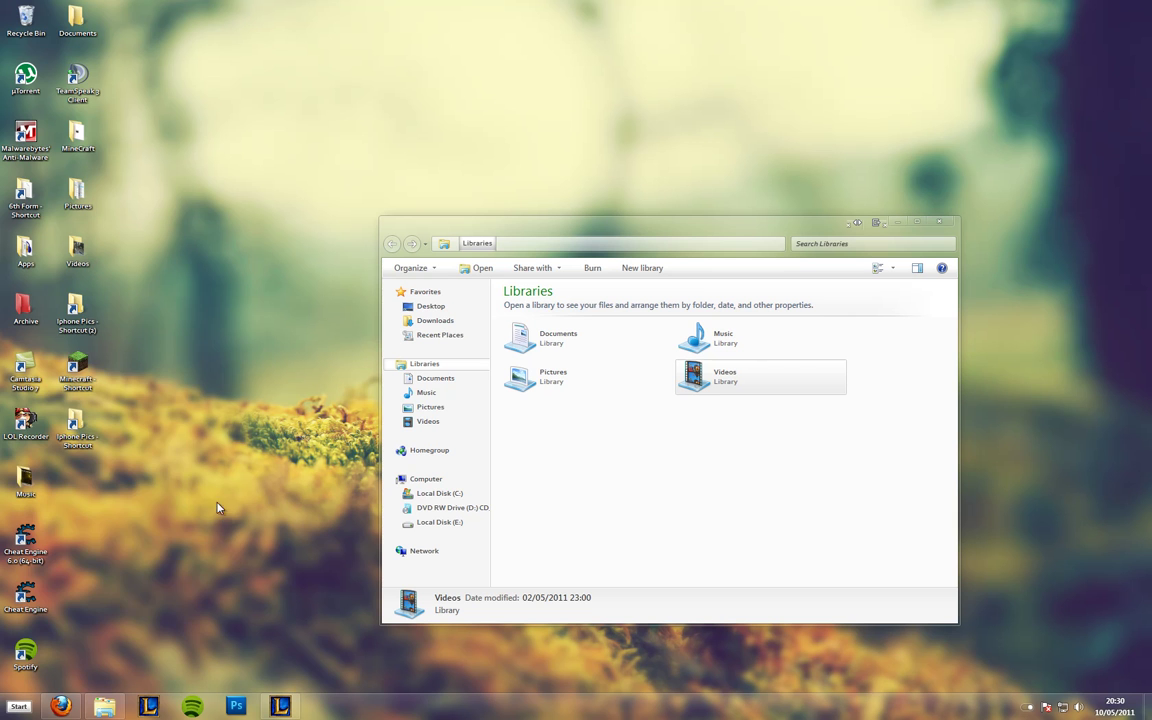
pyautogui.rightClick(26, 305)
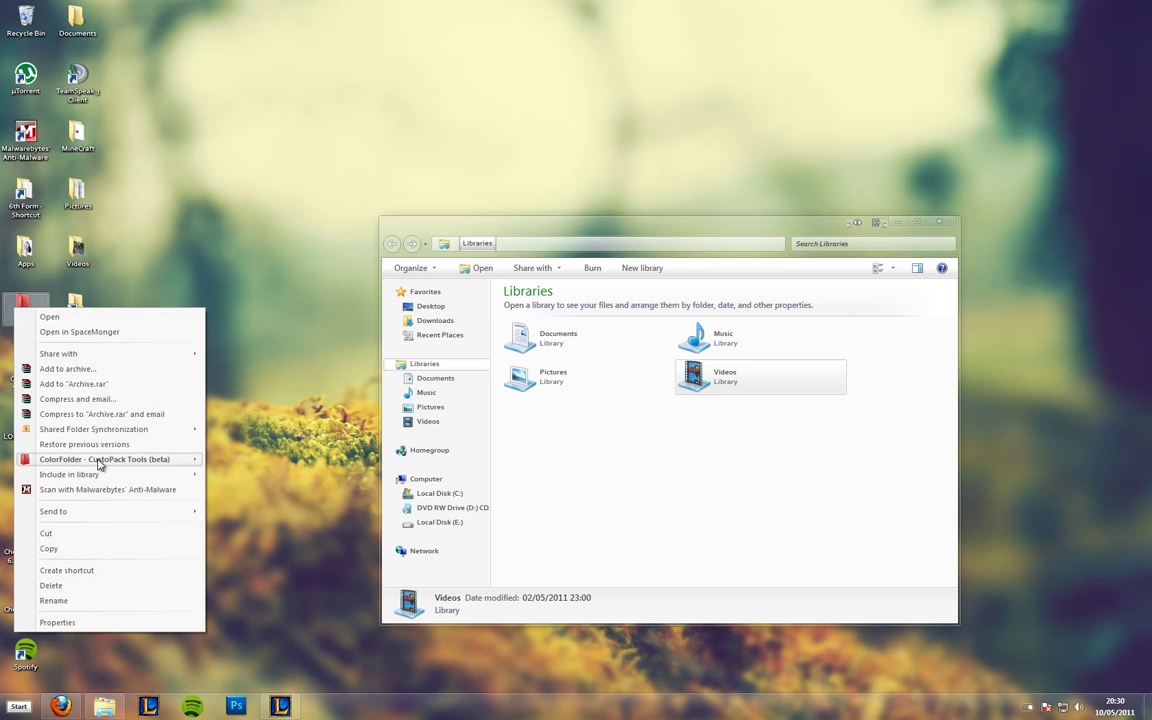
pyautogui.moveTo(99, 463)
pyautogui.click(226, 410)
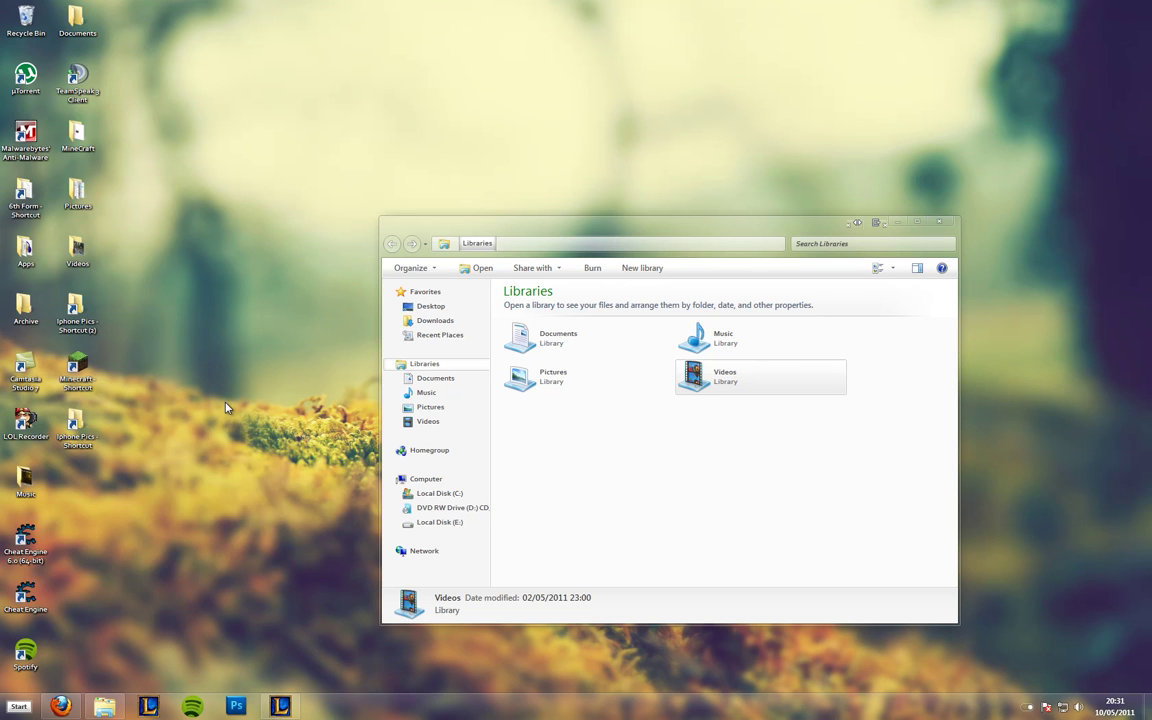
pyautogui.doubleClick(26, 305)
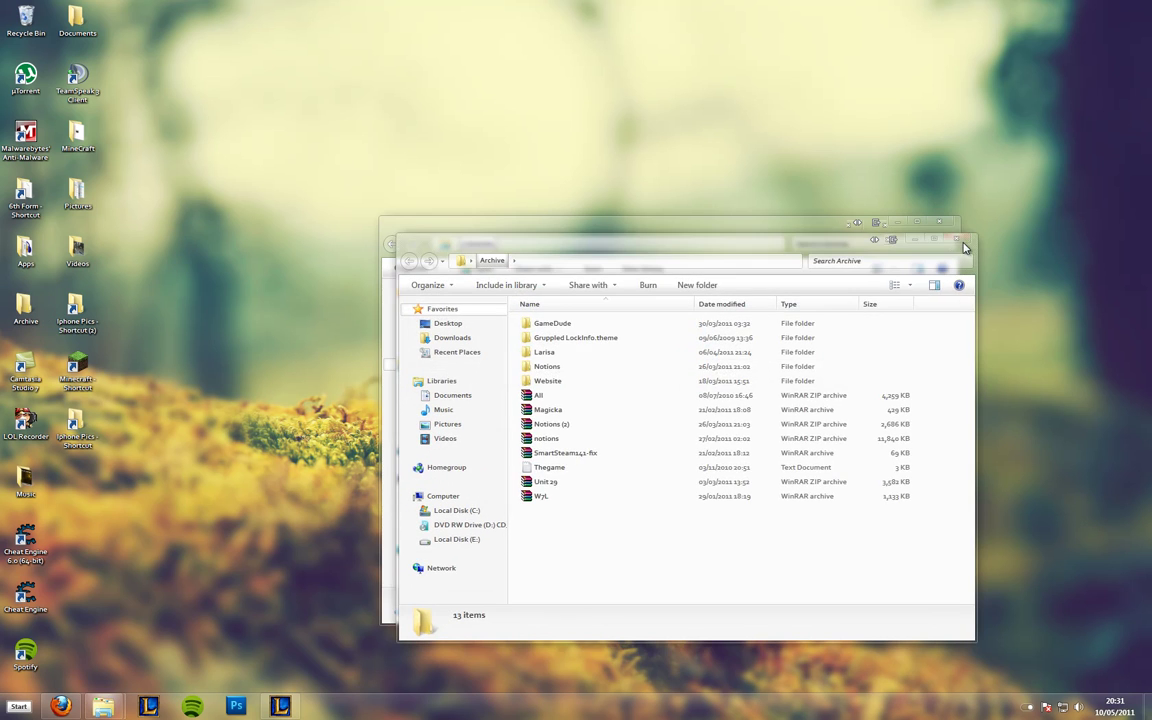
pyautogui.click(960, 242)
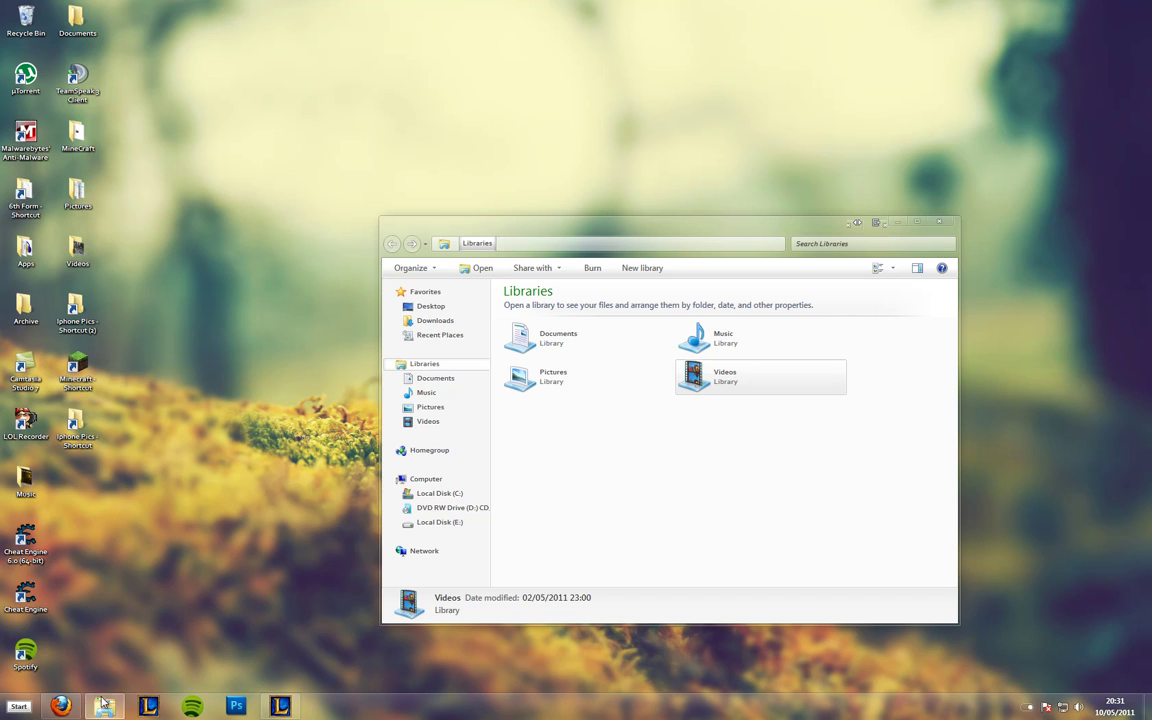
# - Download CustoPacks-1.0.0.40.exe from a CustoPack.com FTP server and save it to disk
pyautogui.click(61, 706)
pyautogui.click(179, 30)
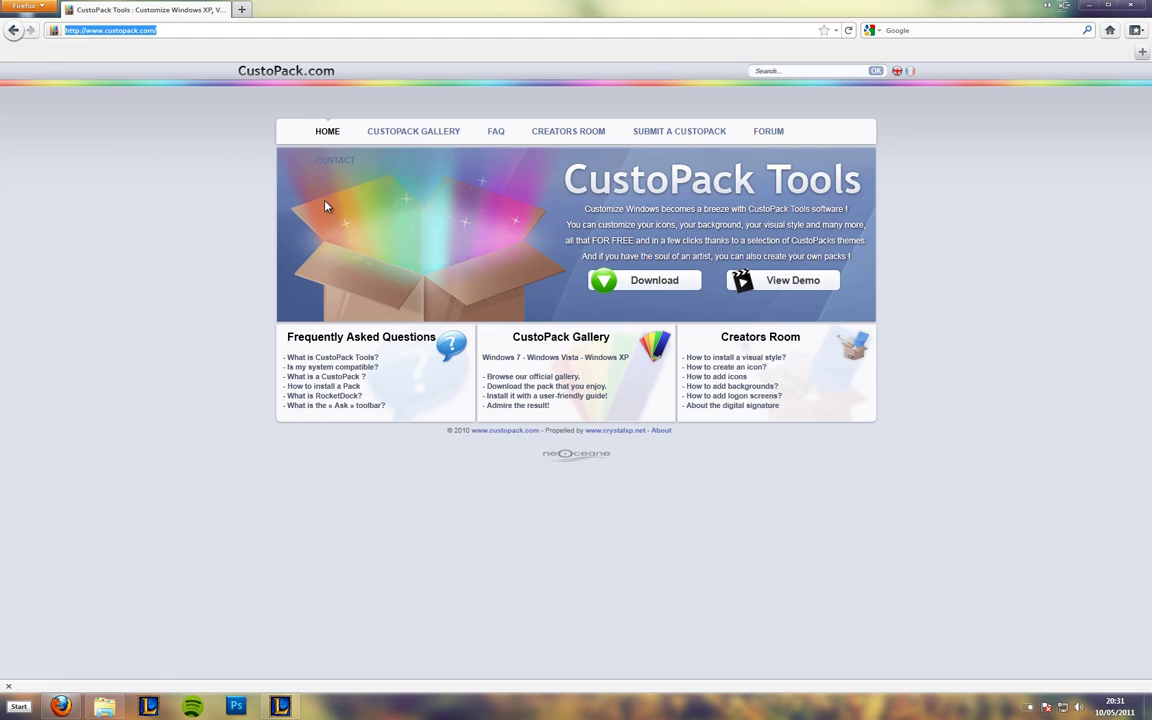
pyautogui.click(600, 281)
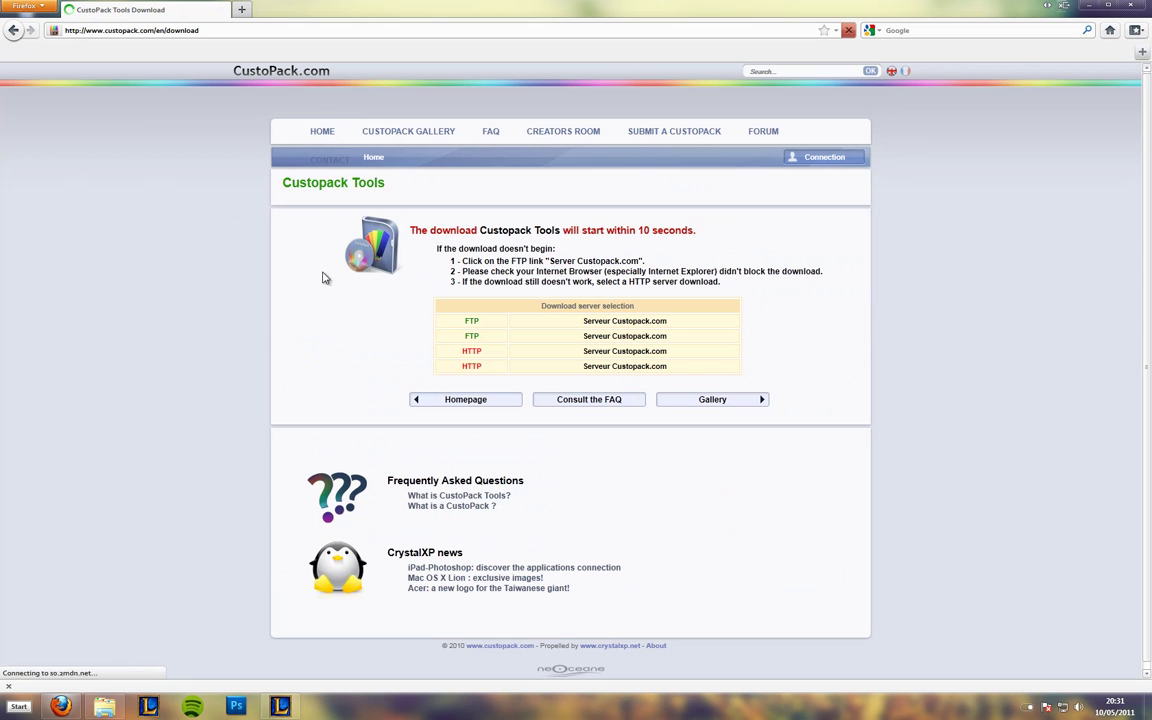
pyautogui.click(601, 336)
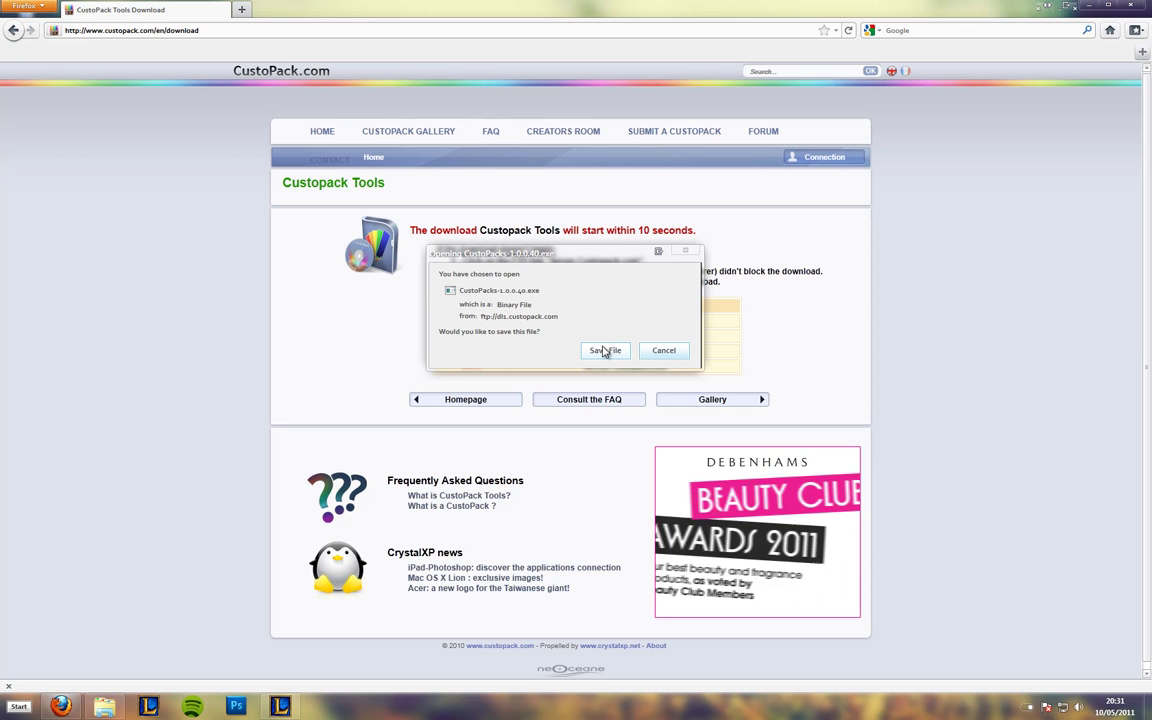
pyautogui.click(605, 351)
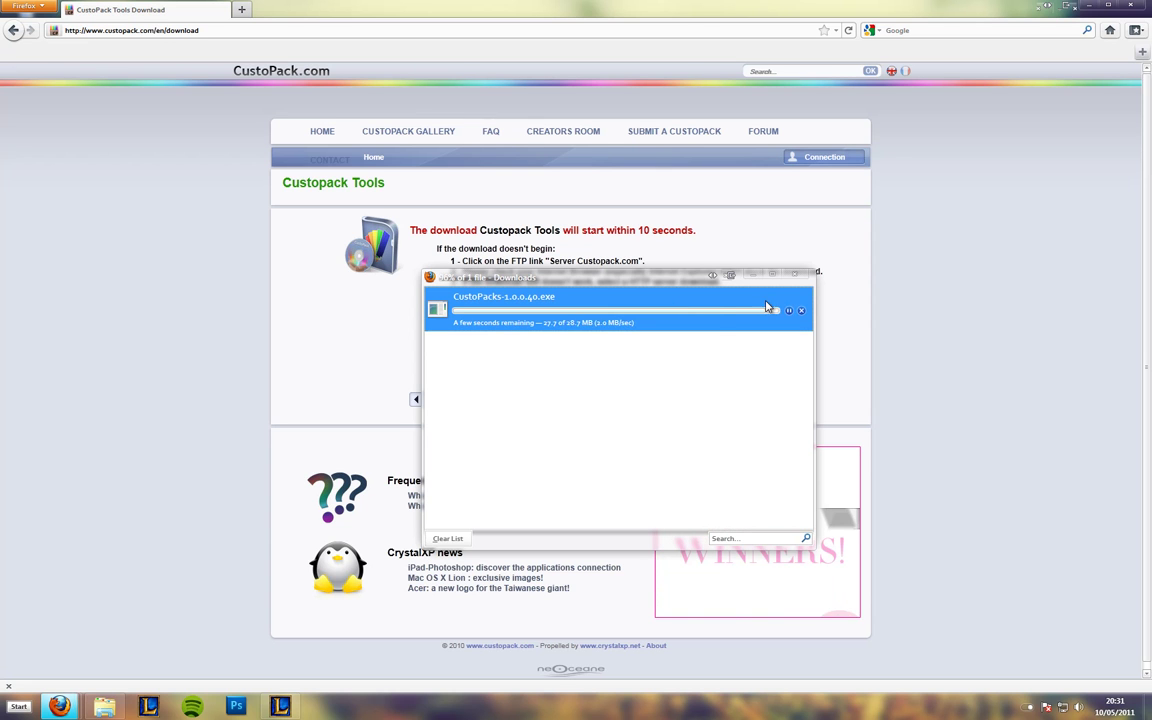
# - Run the CustoPacks installer, accept the licence, and decline the Ask toolbar and Ask.com homepage
pyautogui.doubleClick(602, 305)
pyautogui.click(614, 361)
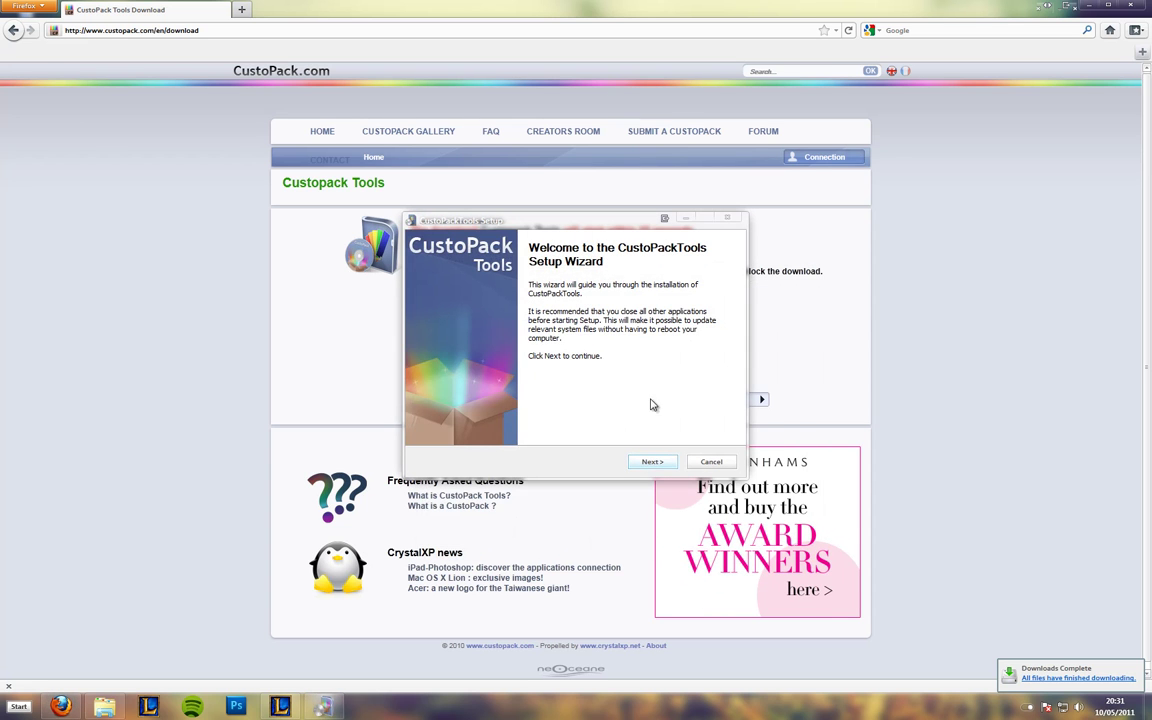
pyautogui.click(652, 461)
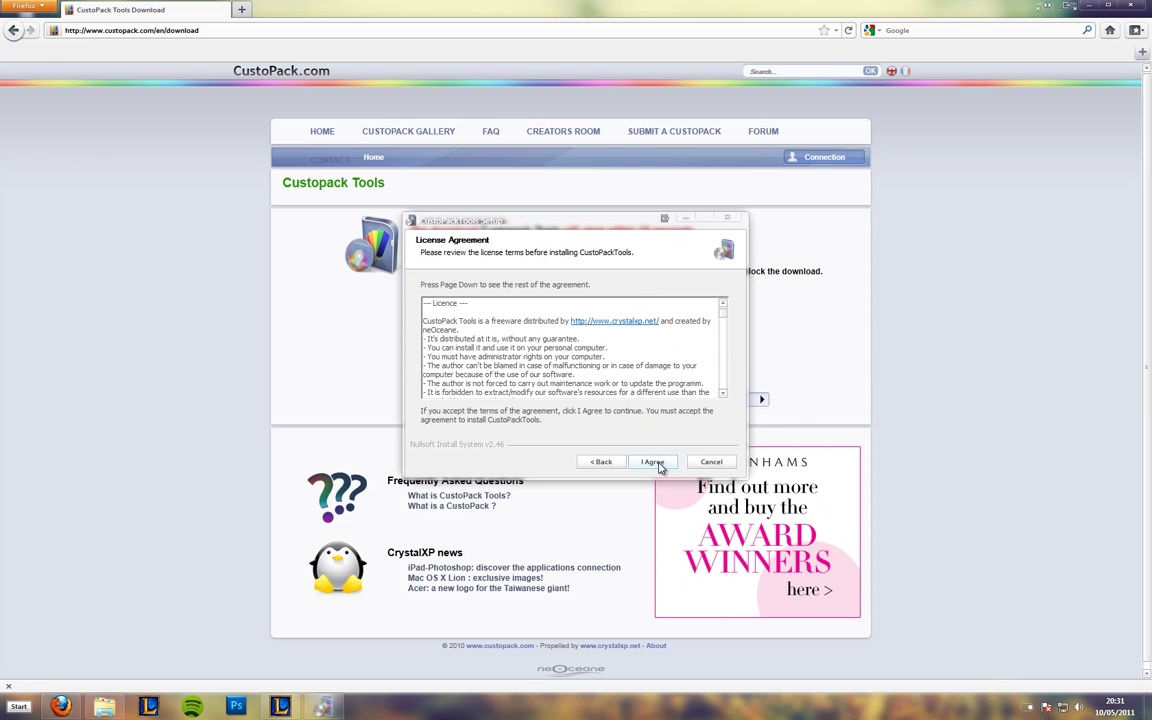
pyautogui.click(655, 463)
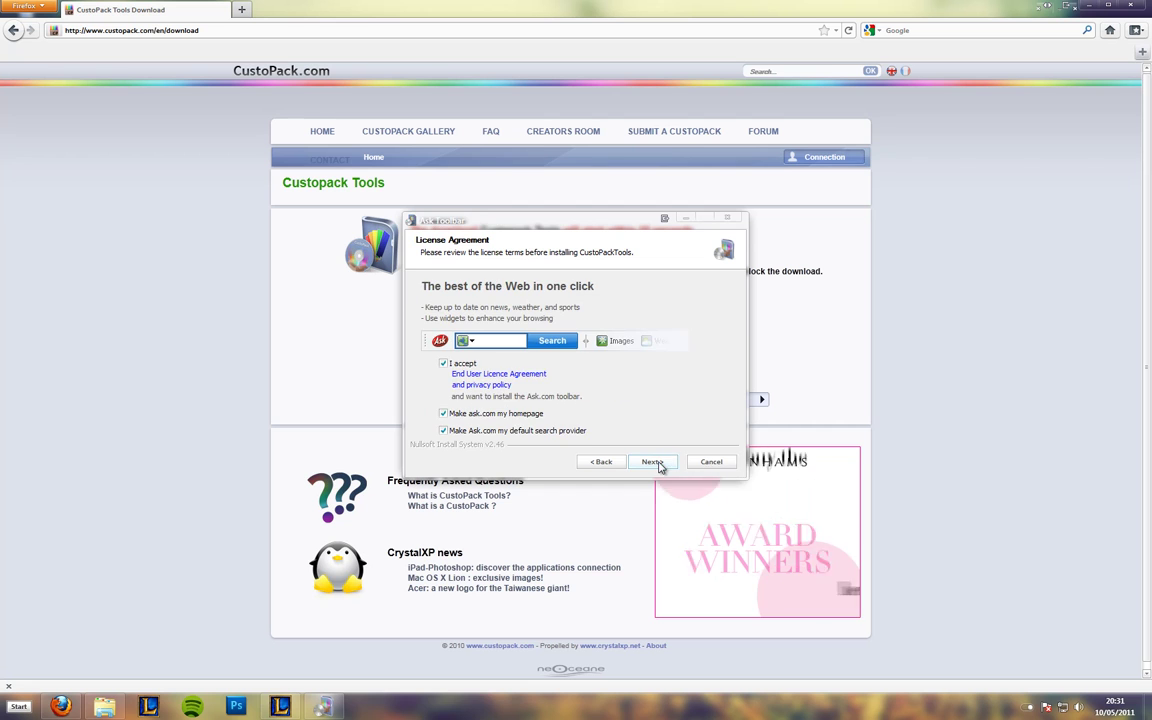
pyautogui.click(443, 364)
pyautogui.click(445, 414)
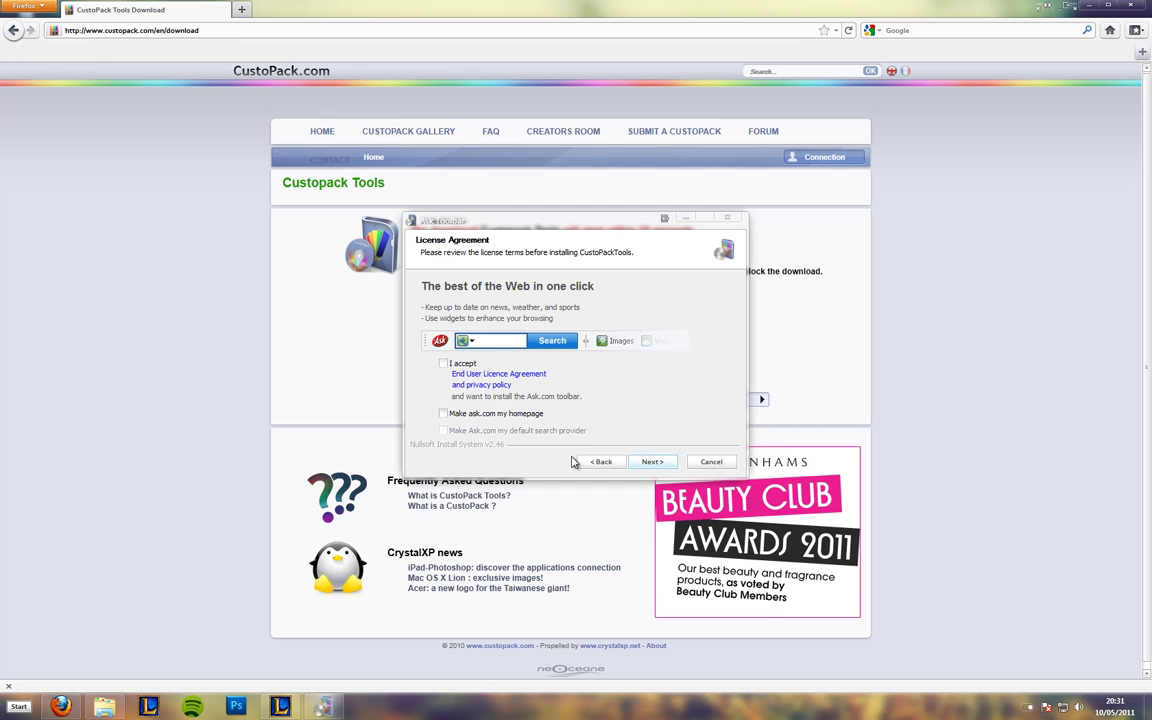
# - Install with the default components and folders, ignoring the file that could not be written
pyautogui.click(665, 463)
pyautogui.click(656, 462)
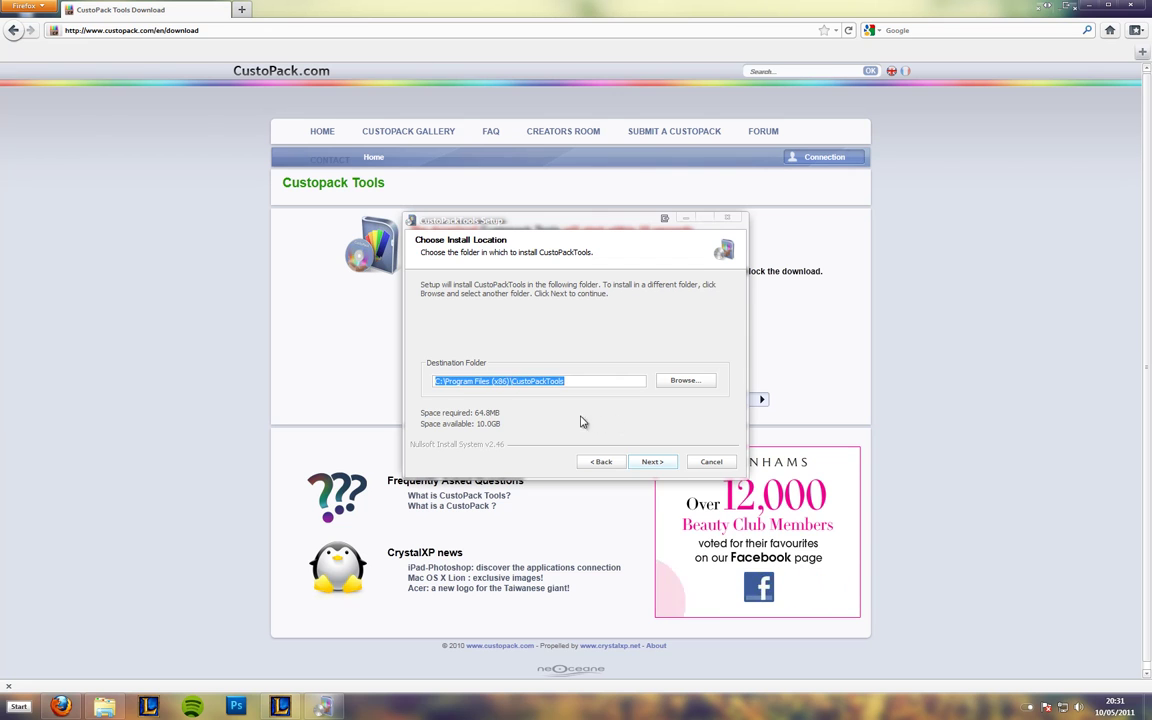
pyautogui.press('Return')
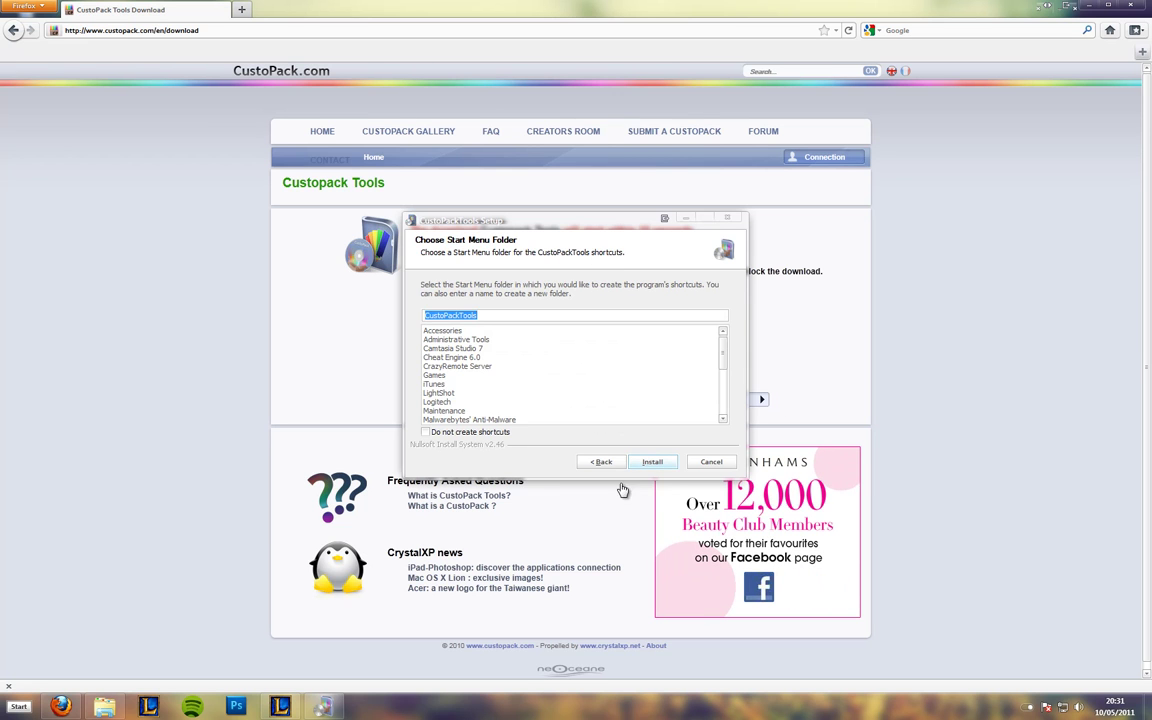
pyautogui.click(654, 463)
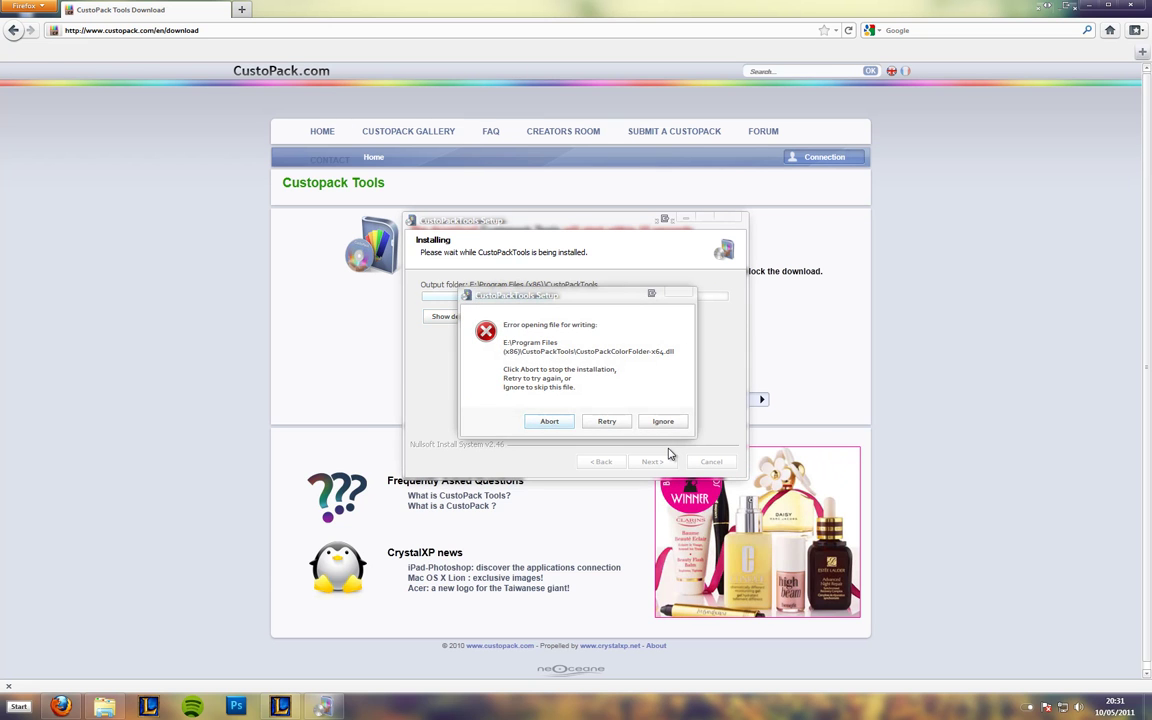
pyautogui.press('Tab')
pyautogui.press('Tab')
pyautogui.press('Return')
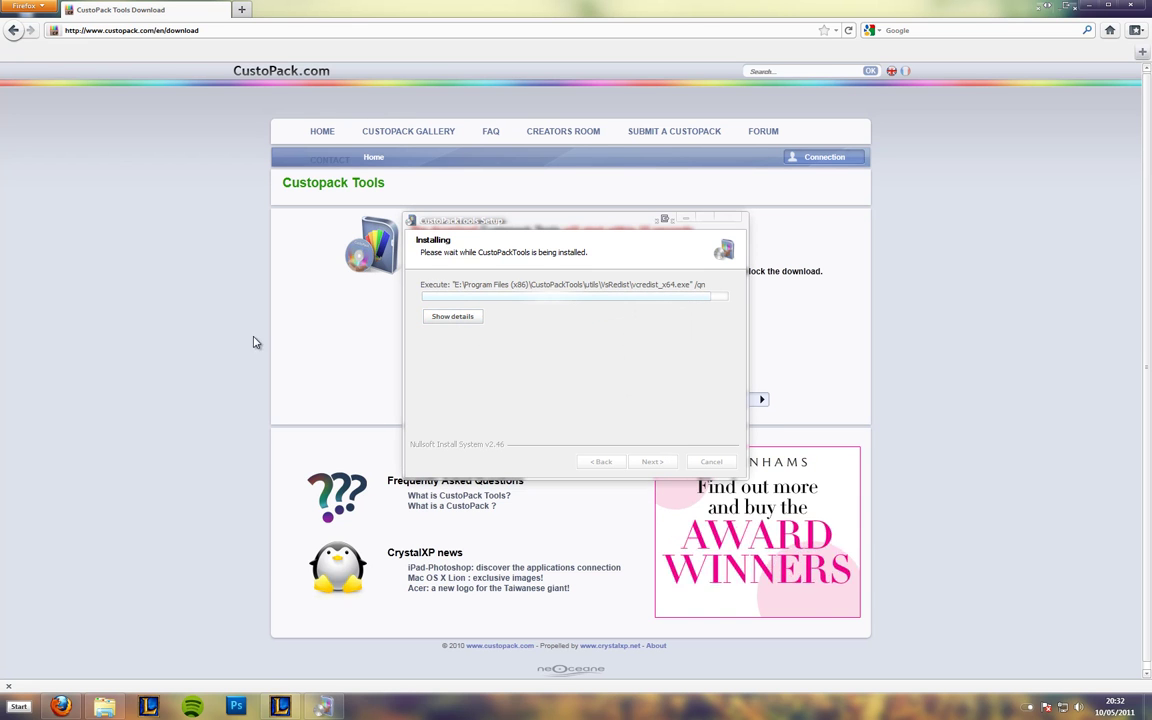
# - Search the Start menu for 'custopack', then close it and nudge the setup wizard up-right
pyautogui.press('super')
pyautogui.write('custopack')
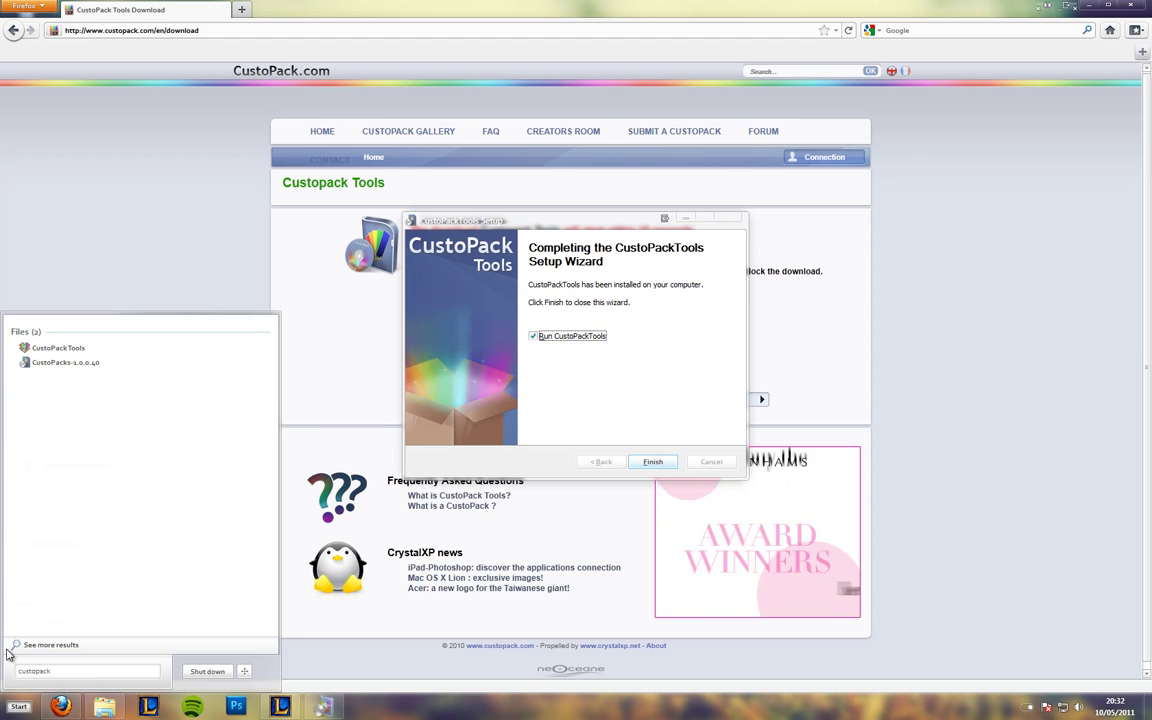
pyautogui.click(517, 226)
pyautogui.moveTo(517, 226); pyautogui.dragTo(545, 218)
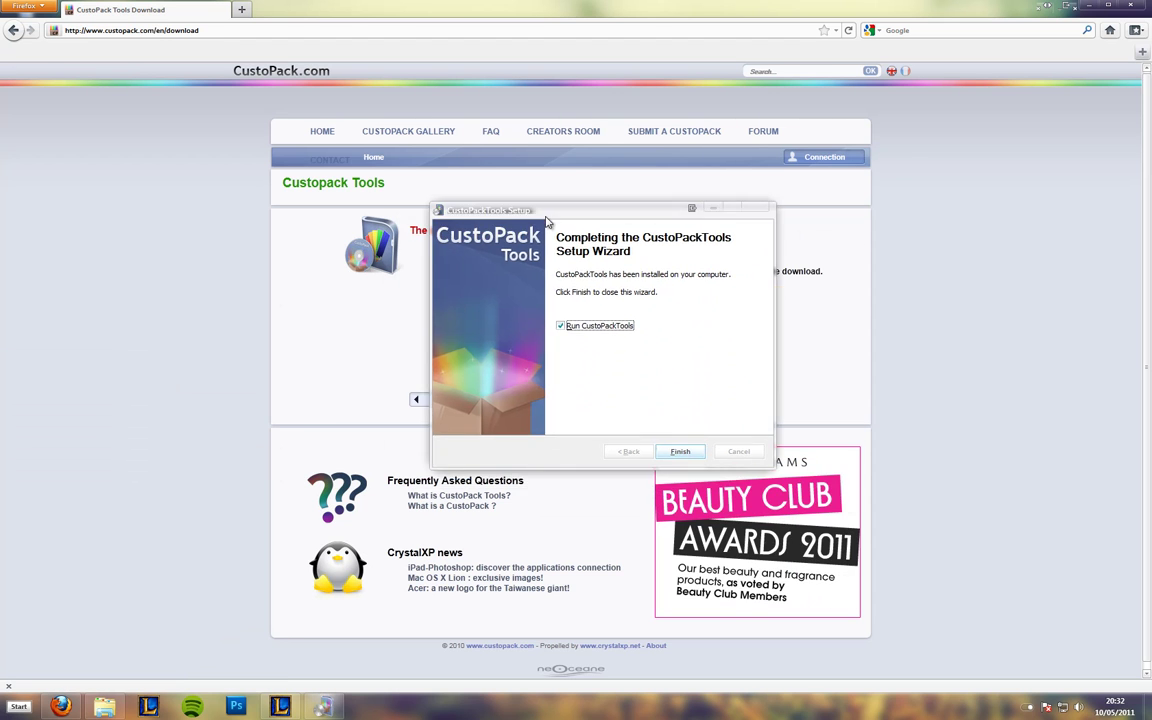
# - Finish setup to launch CustoPack Tools, minimize Firefox, and position the CustoPack Tools window
pyautogui.click(674, 452)
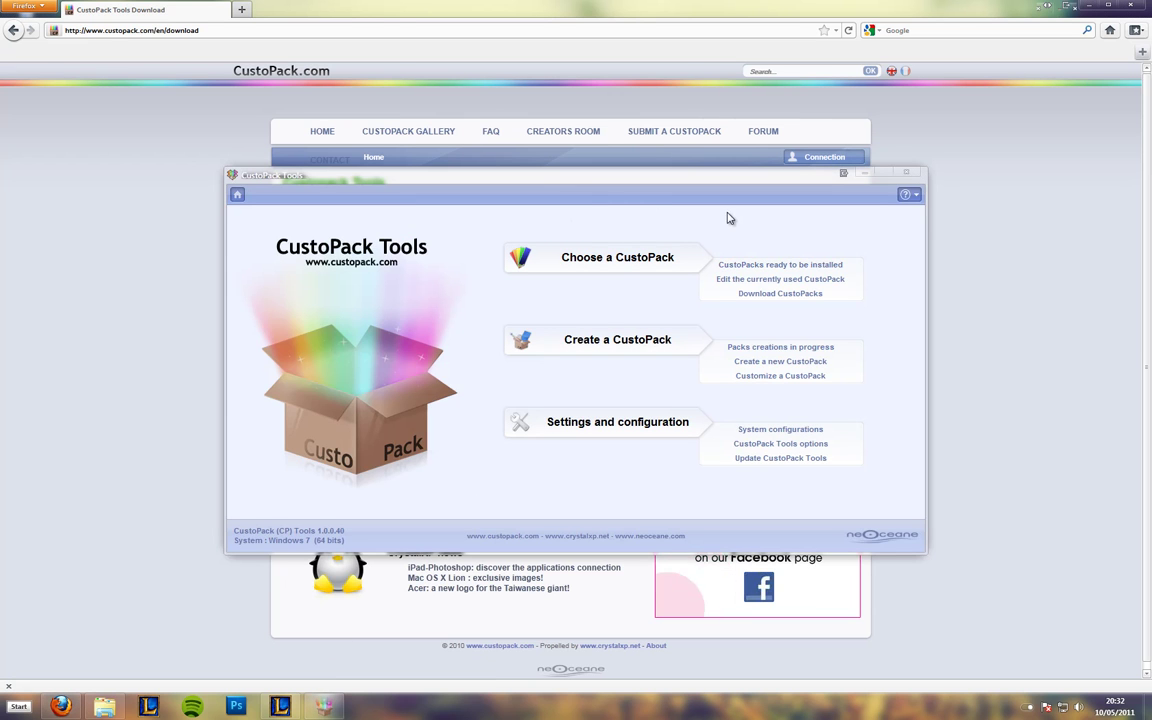
pyautogui.moveTo(684, 175); pyautogui.dragTo(371, 306)
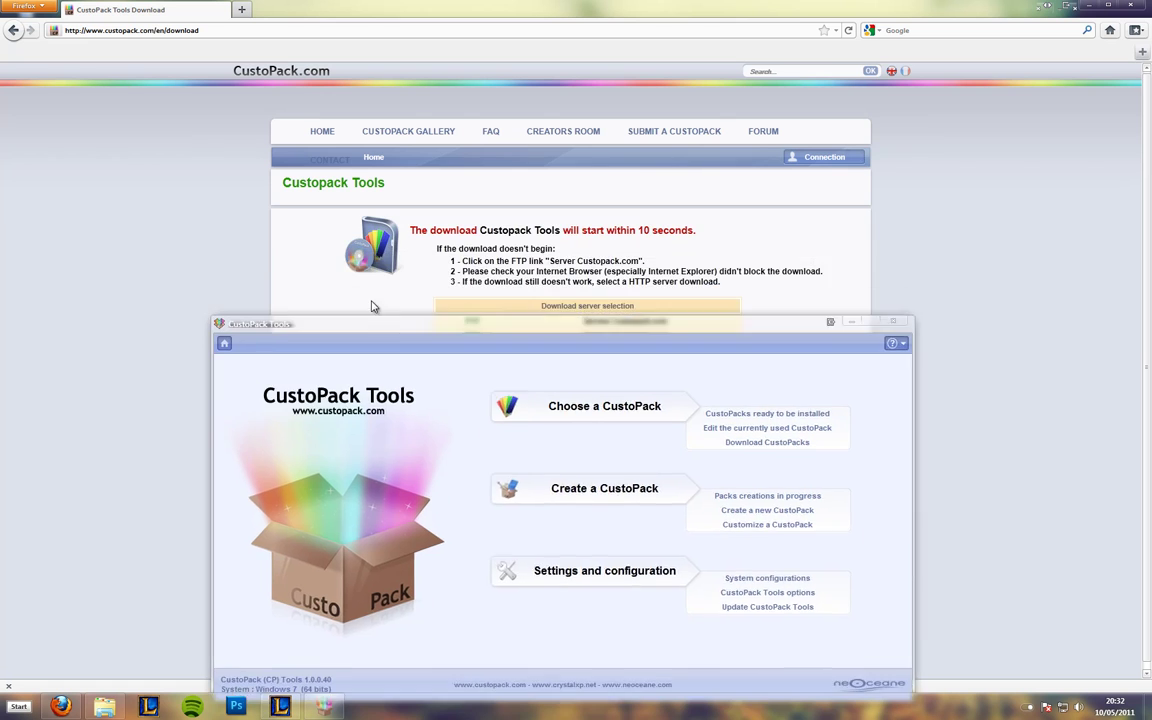
pyautogui.click(1086, 5)
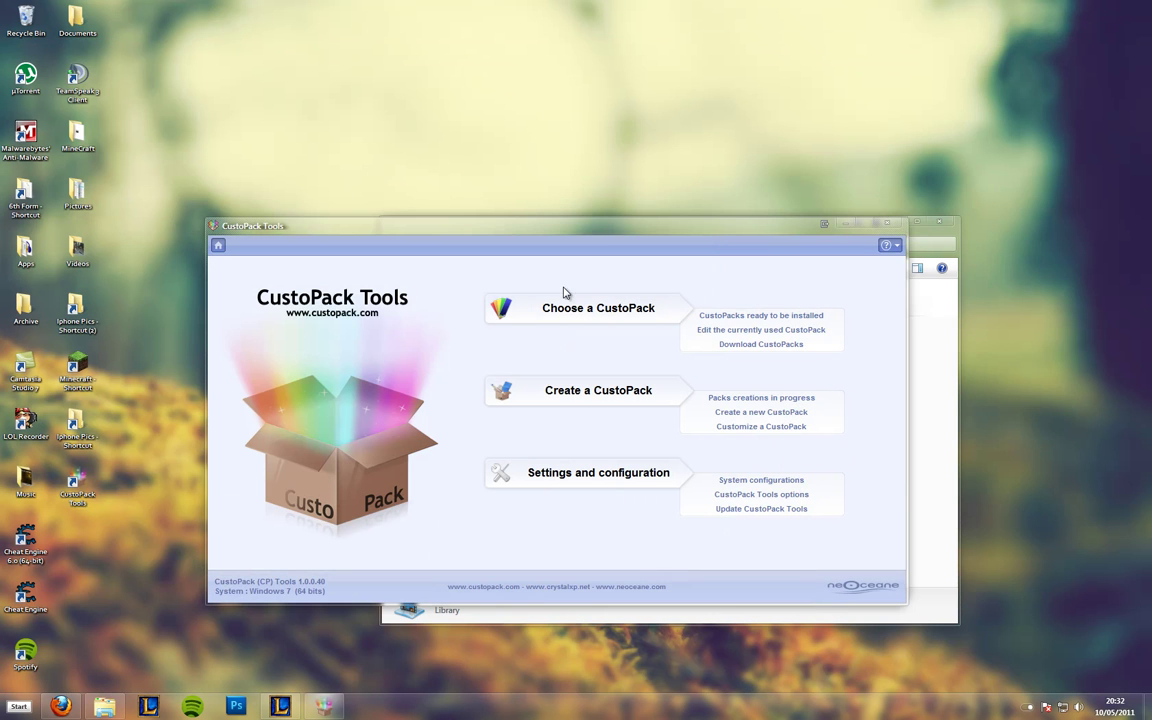
pyautogui.moveTo(748, 249); pyautogui.dragTo(756, 203)
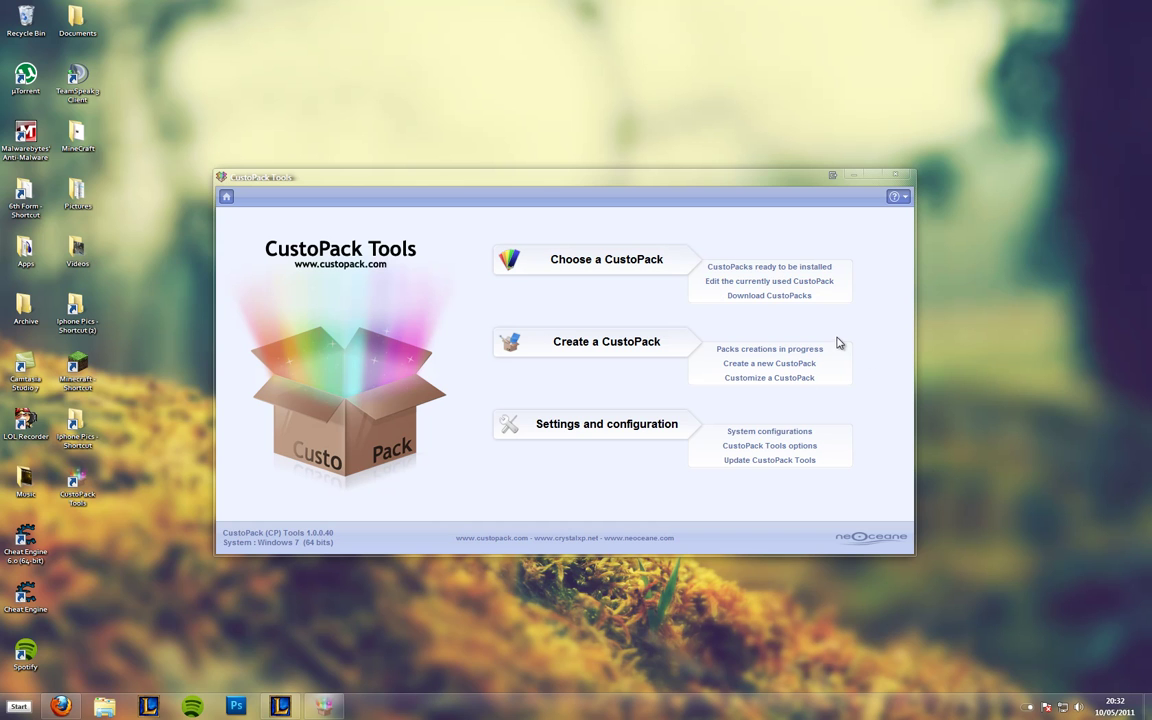
# - Open the Download CustoPacks gallery, browse pages 2 and 1, and filter to Windows 7 only
pyautogui.click(768, 297)
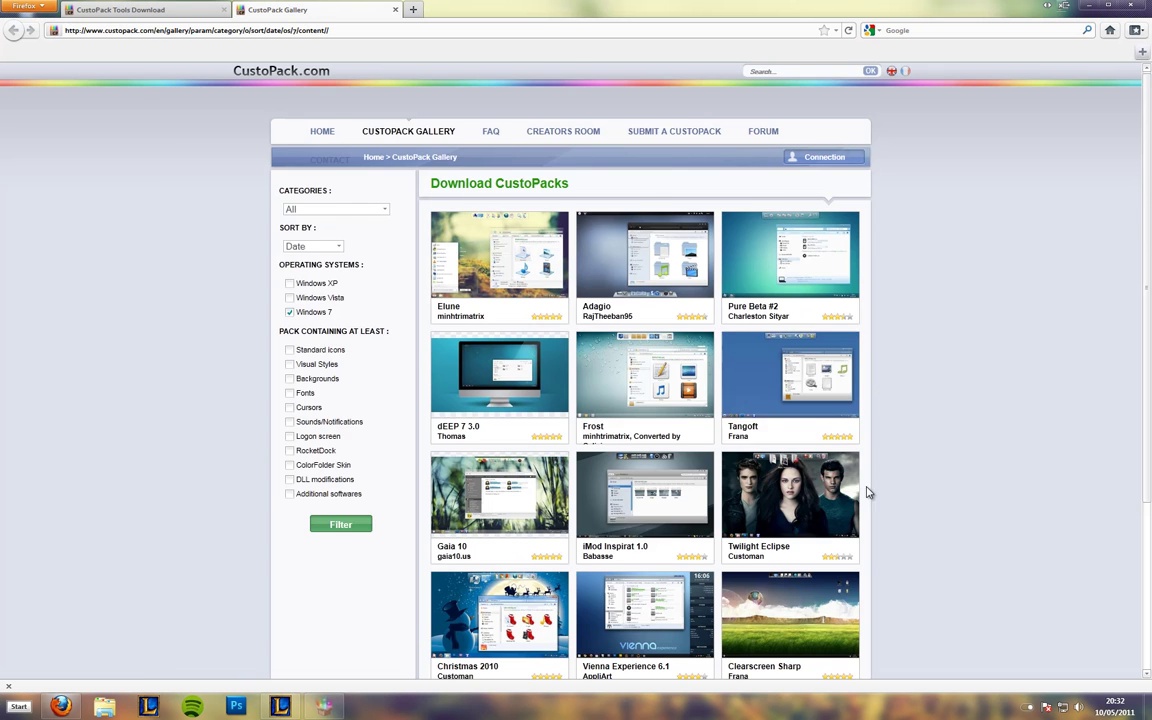
pyautogui.scroll(-4, 876, 495)
pyautogui.scroll(5, 870, 480)
pyautogui.scroll(-5, 850, 400)
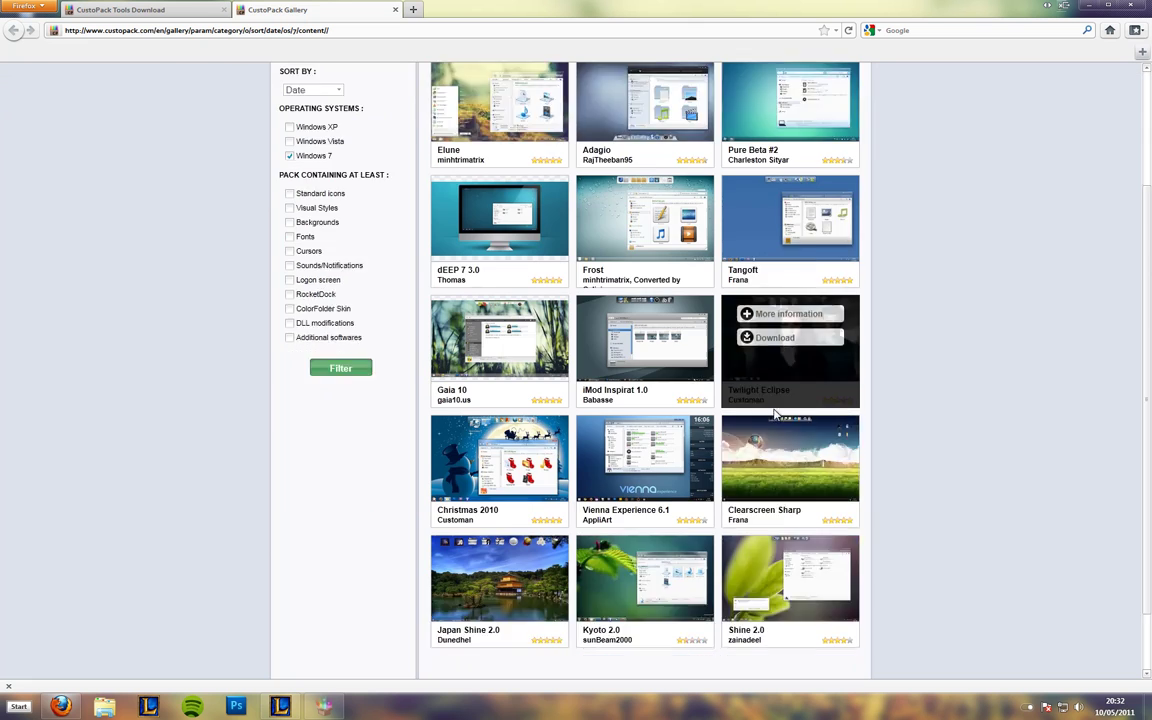
pyautogui.click(647, 610)
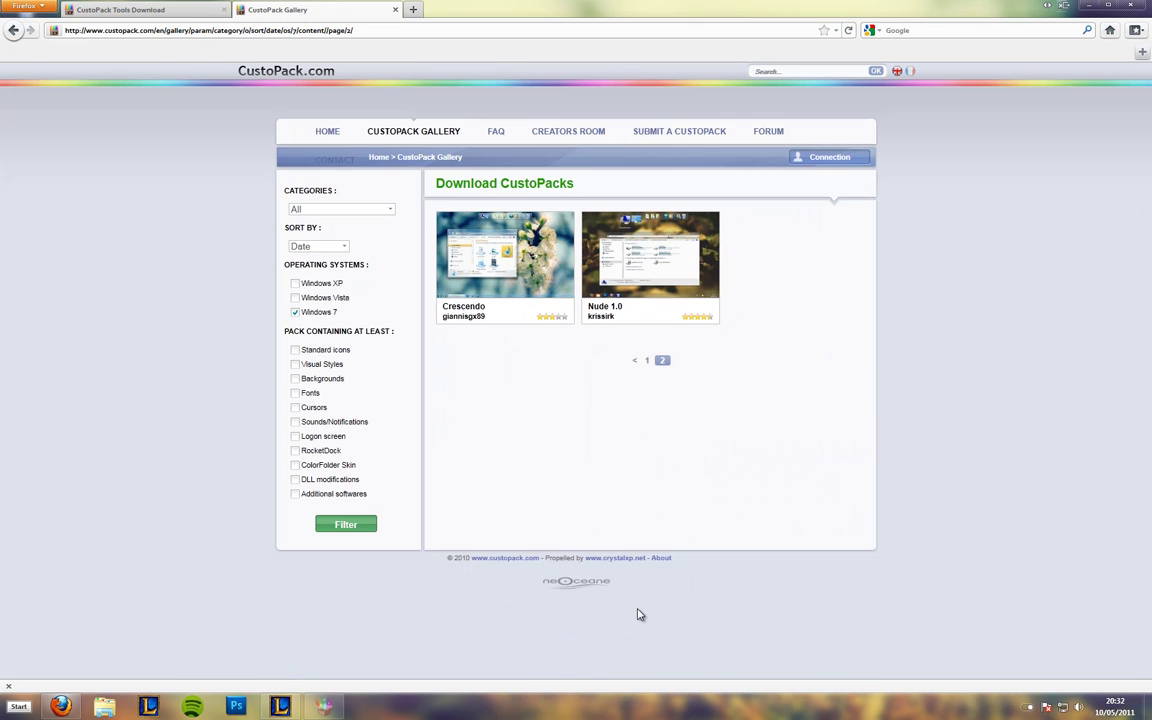
pyautogui.click(647, 360)
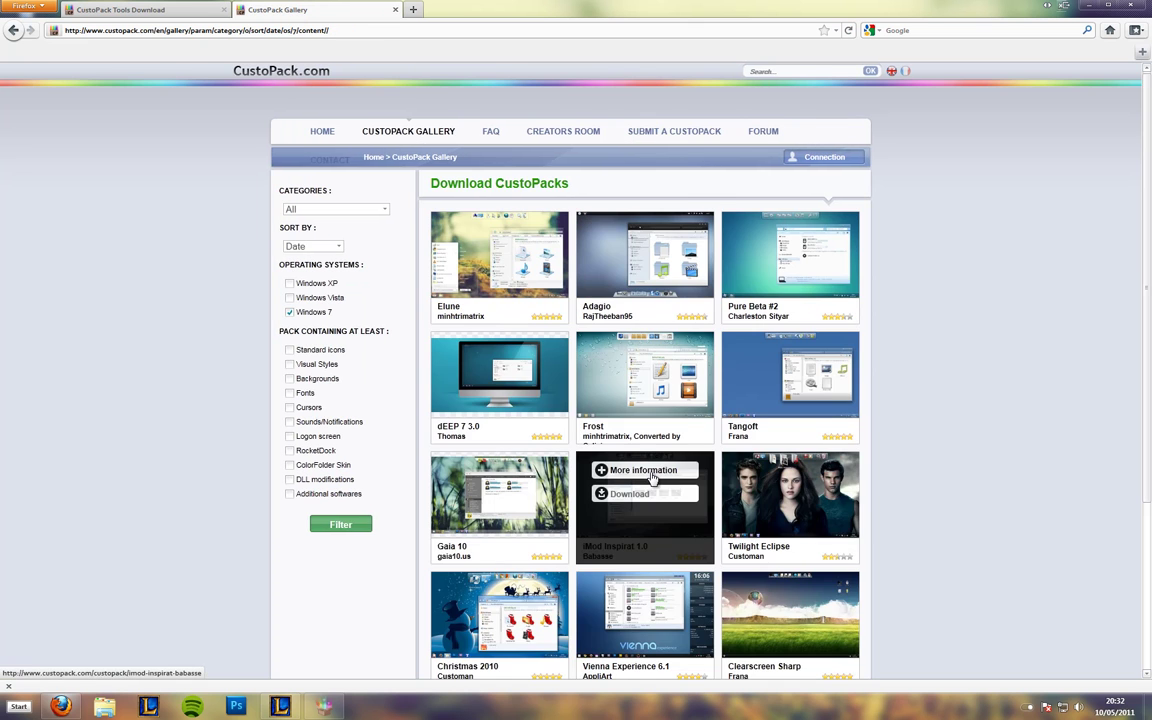
pyautogui.click(289, 284)
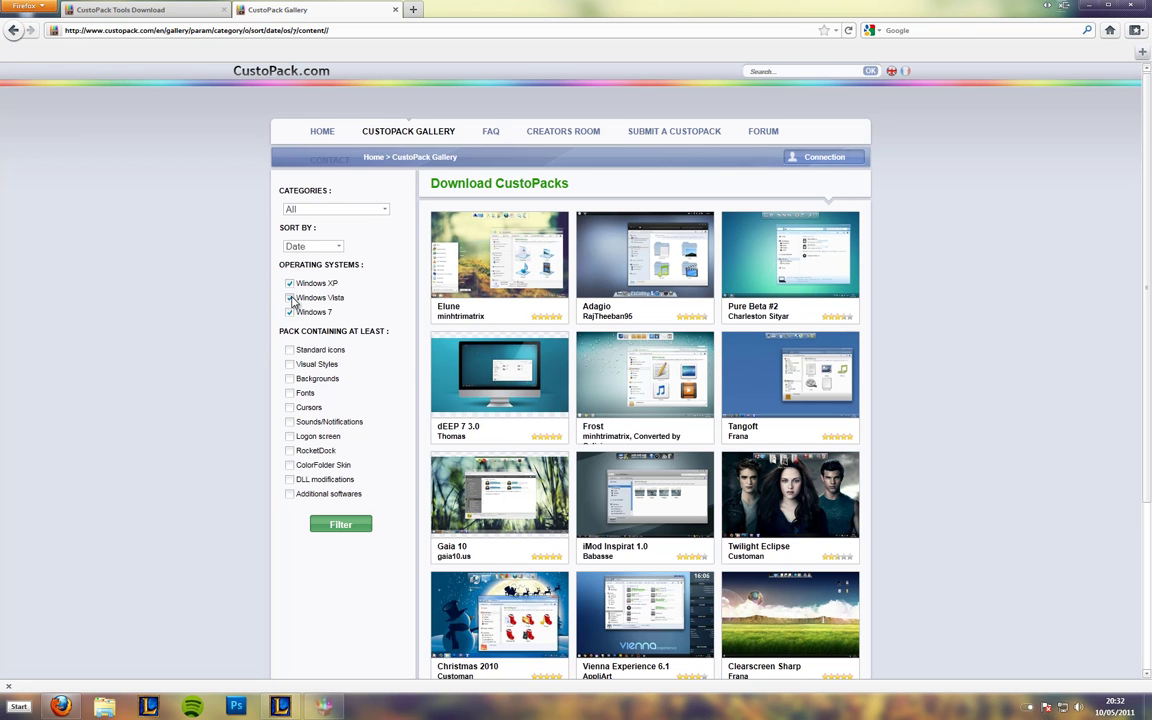
pyautogui.click(289, 298)
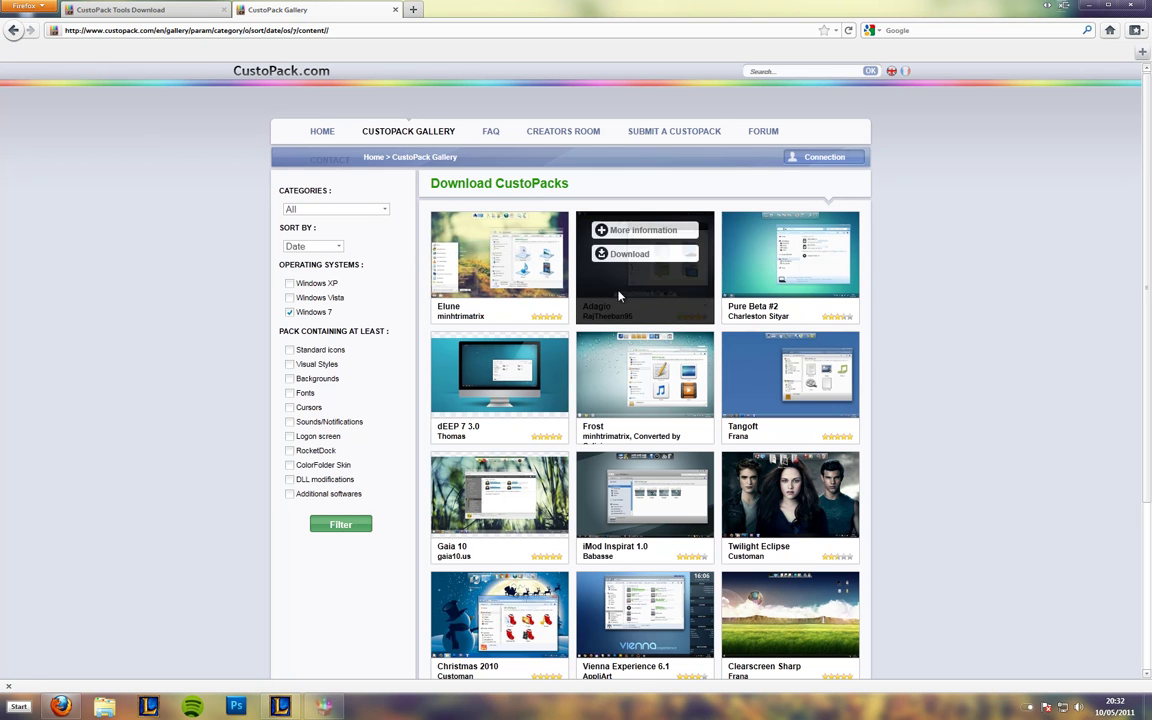
# - Save elune-minhtrimatrix.exe from the gallery, then run and confirm the Elune installer
pyautogui.moveTo(823, 318)
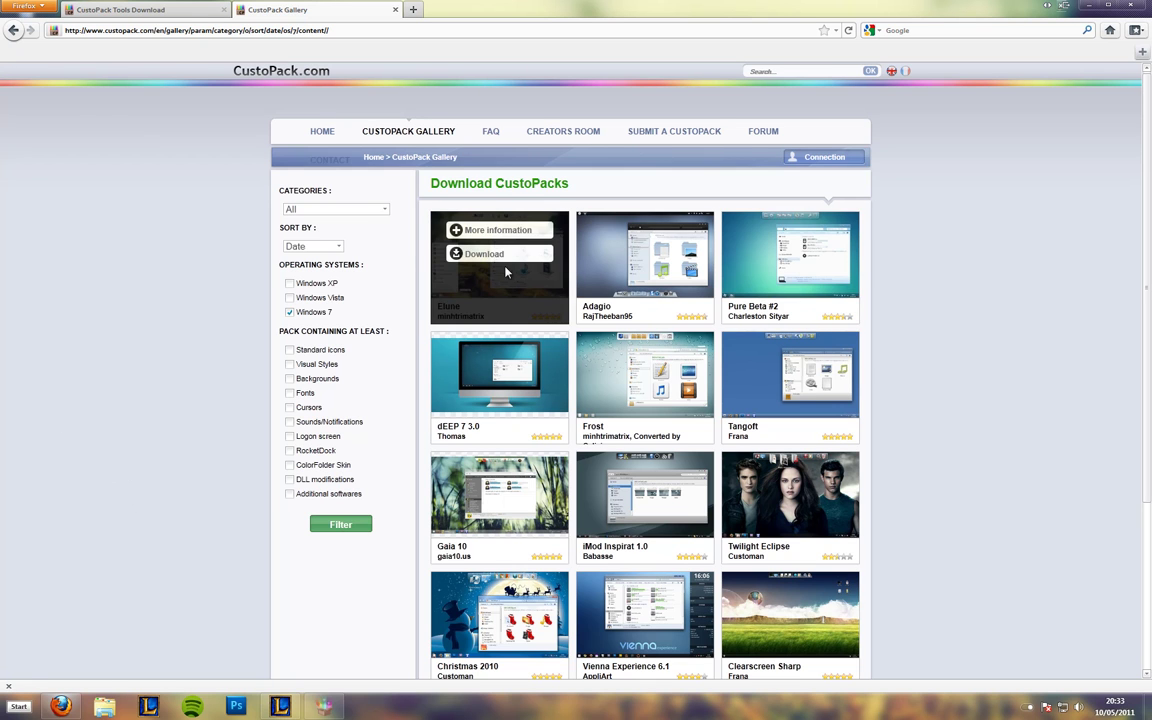
pyautogui.click(484, 254)
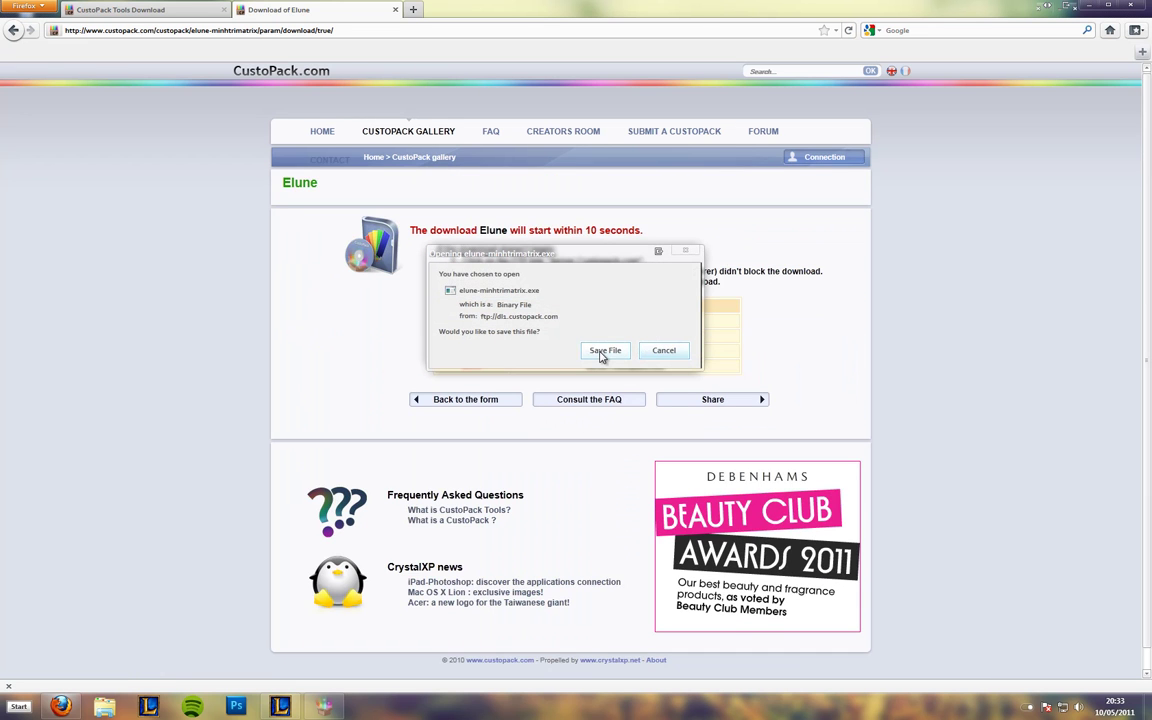
pyautogui.click(612, 352)
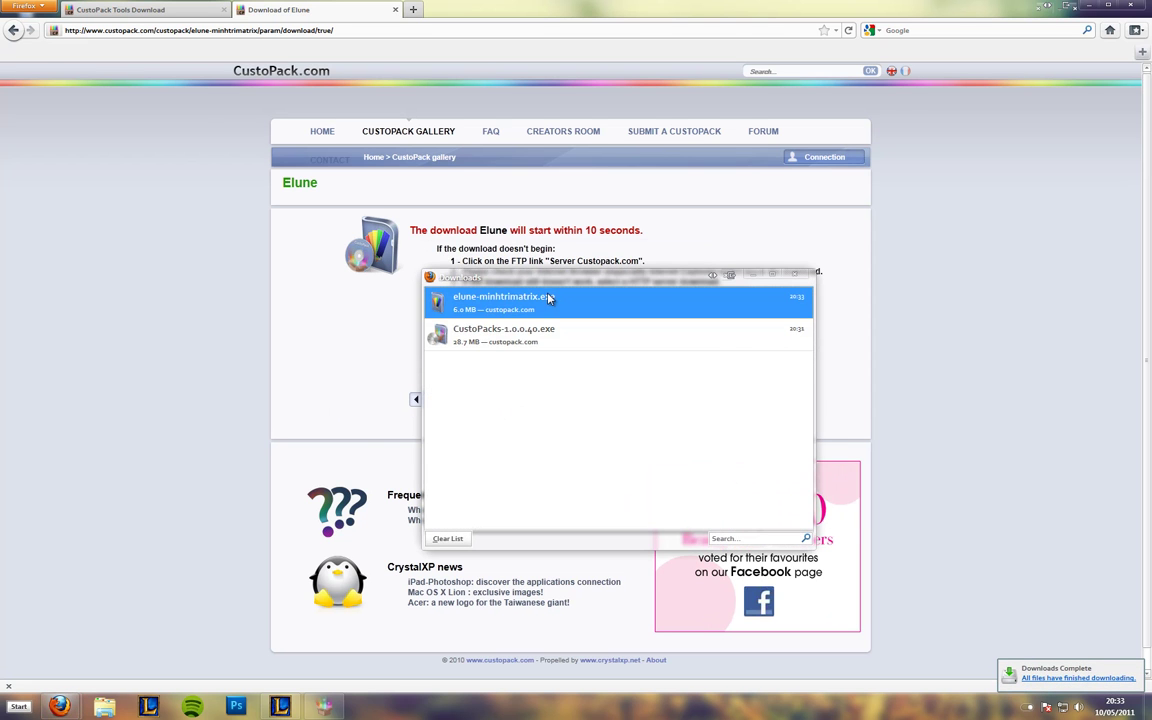
pyautogui.doubleClick(540, 304)
pyautogui.click(613, 362)
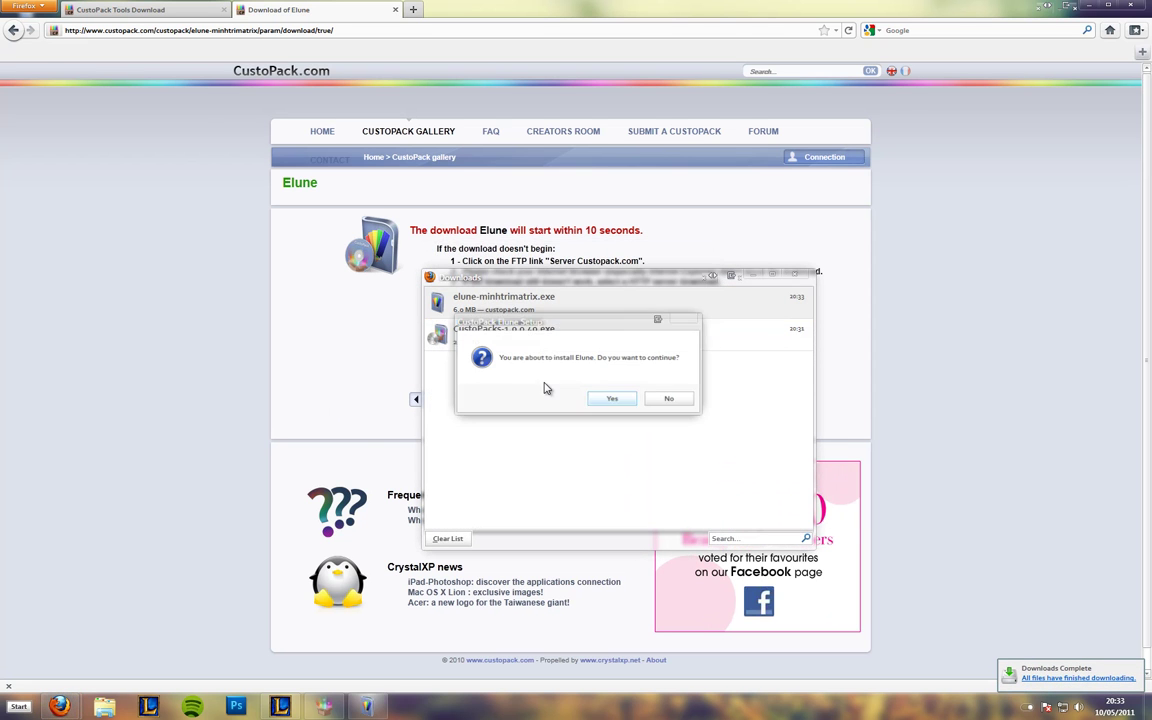
pyautogui.click(609, 399)
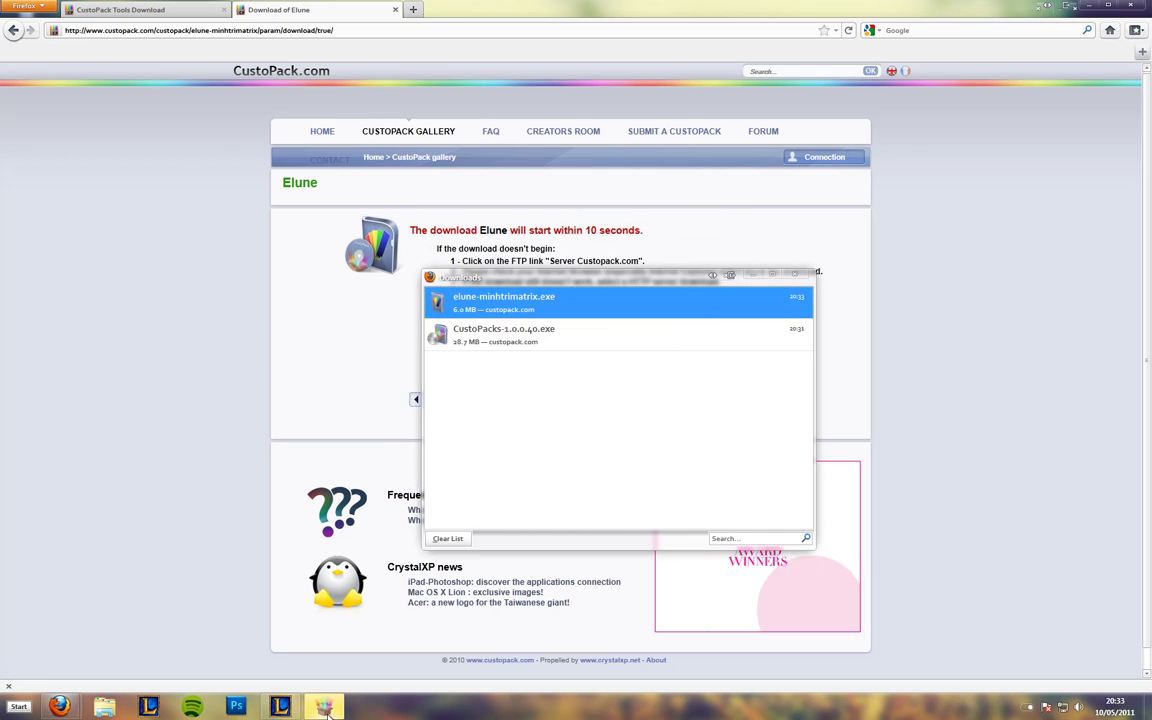
# - View Elune previews 2/3 and 3/3, then return to the CustoPack Tools home screen
pyautogui.moveTo(394, 180)
pyautogui.mouseDown()
pyautogui.moveTo(418, 251)
pyautogui.moveTo(399, 188)
pyautogui.mouseUp()
pyautogui.click(513, 508)
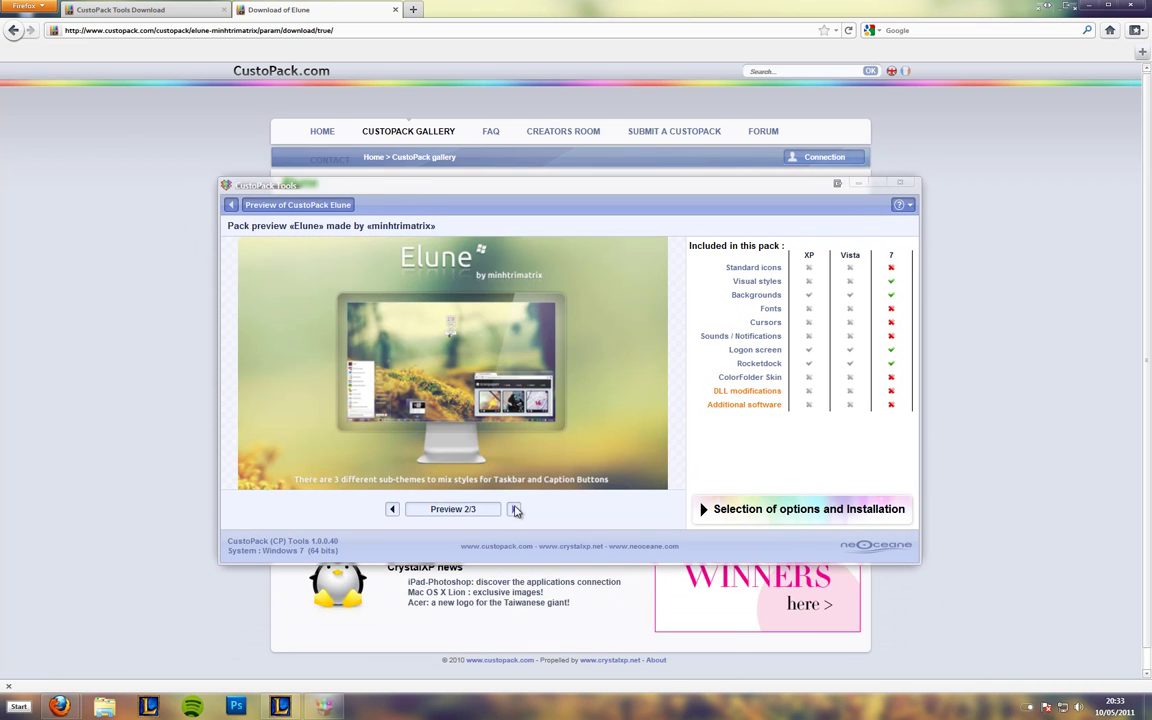
pyautogui.click(513, 508)
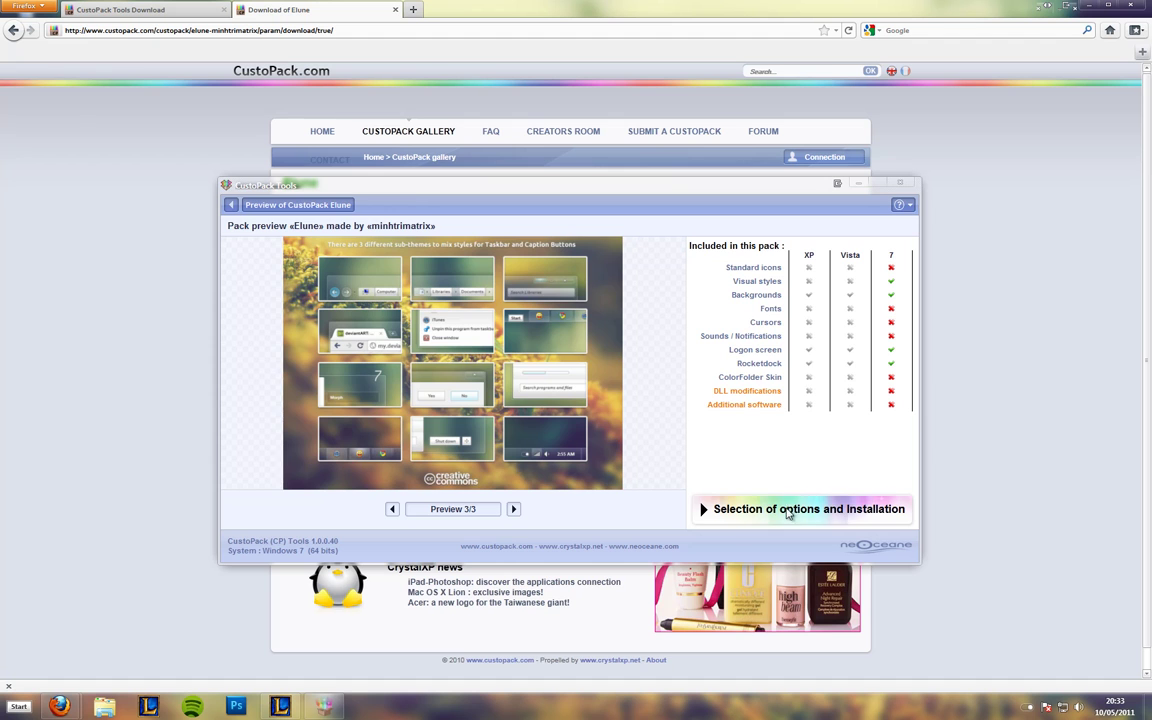
pyautogui.click(232, 204)
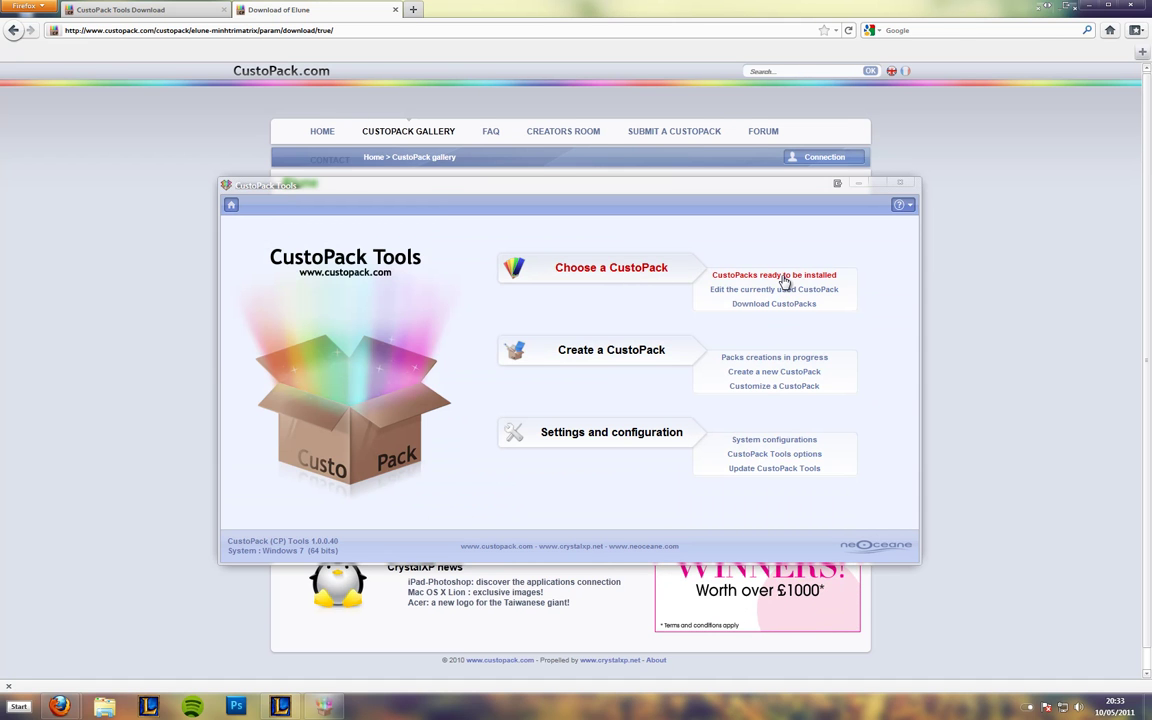
# - List the CustoPacks ready to be installed and edit the Elune pack's options
pyautogui.click(785, 276)
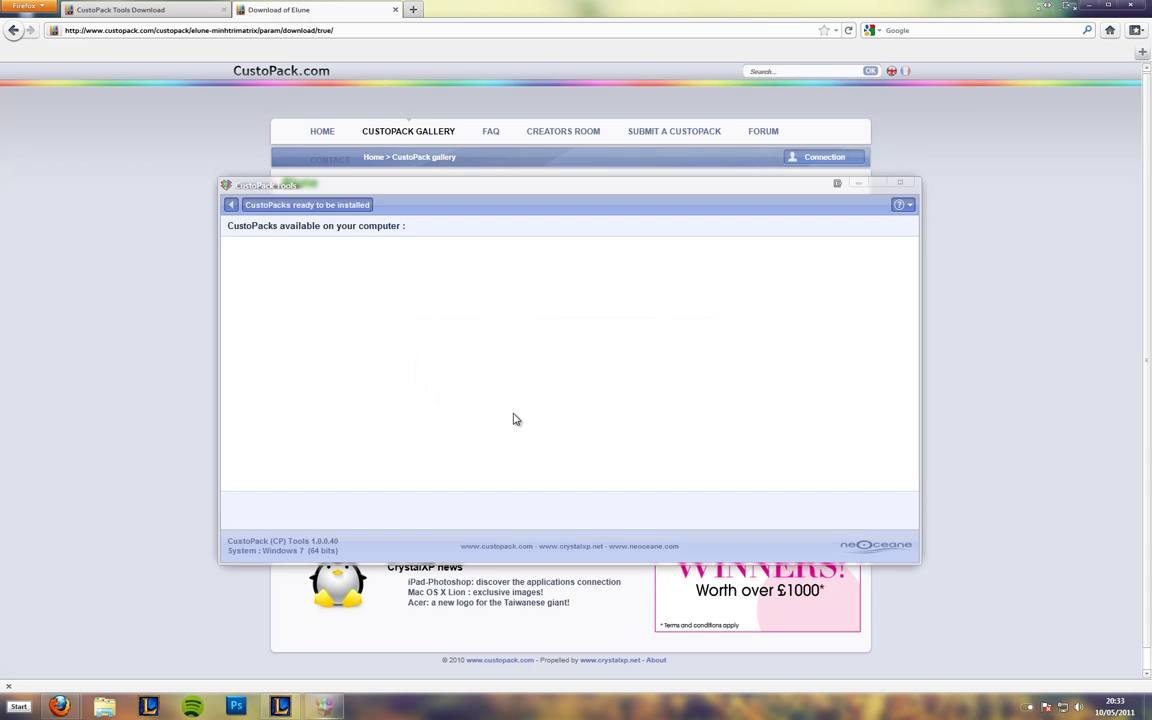
pyautogui.moveTo(520, 323)
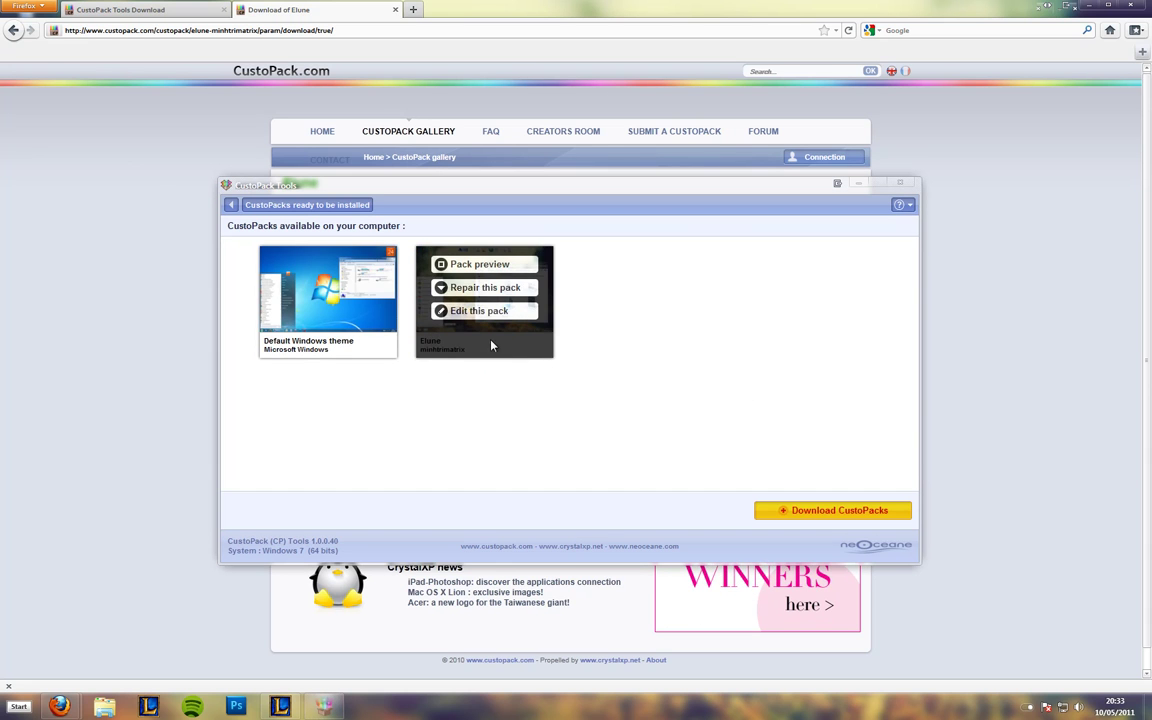
pyautogui.moveTo(521, 184); pyautogui.dragTo(499, 156)
pyautogui.moveTo(462, 256)
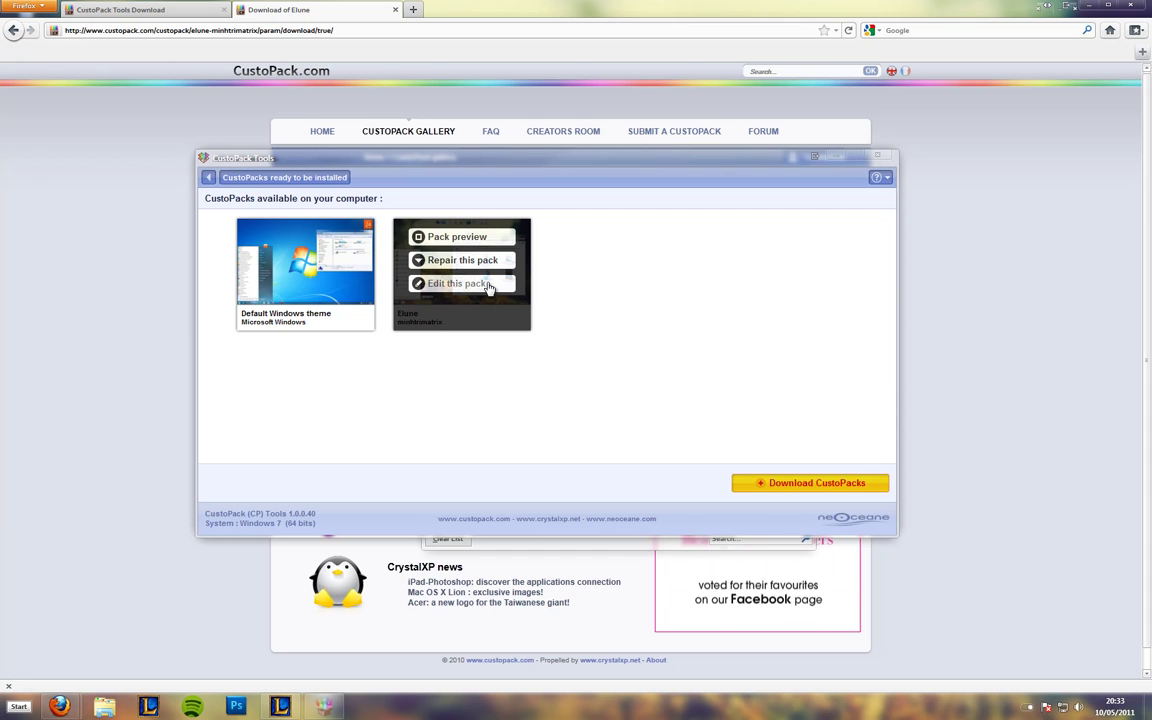
pyautogui.click(456, 284)
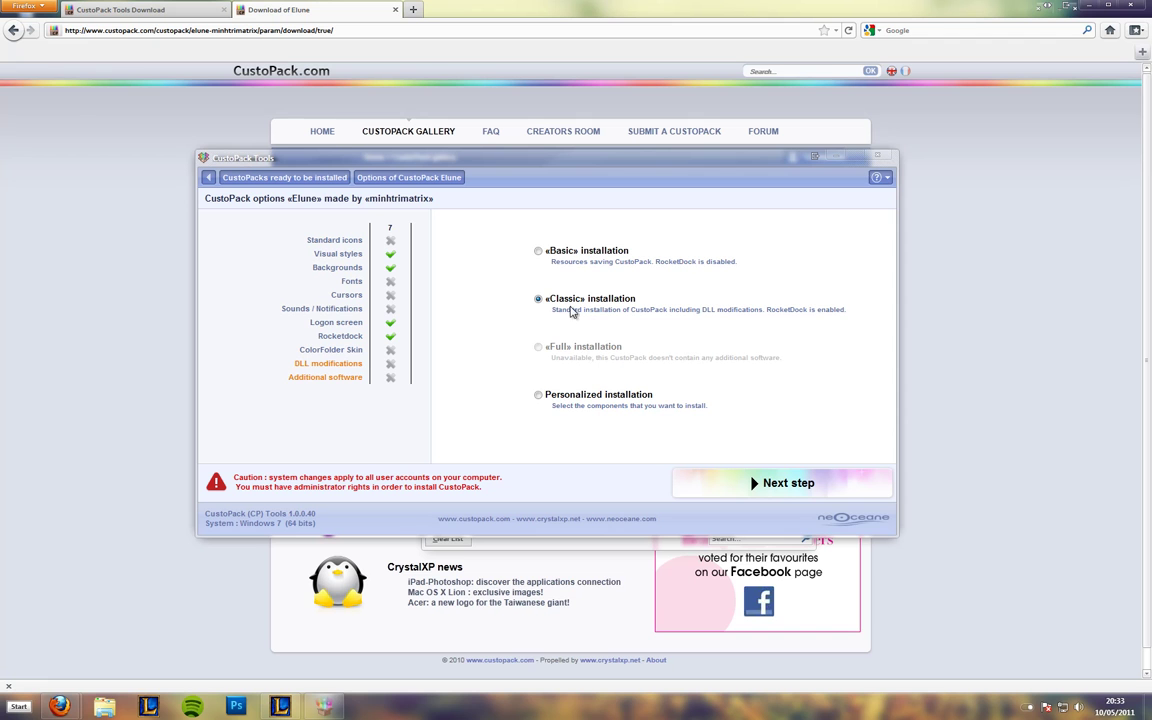
# - Keep the «Classic» installation type, accept the license, and install the Elune pack
pyautogui.click(557, 254)
pyautogui.click(584, 300)
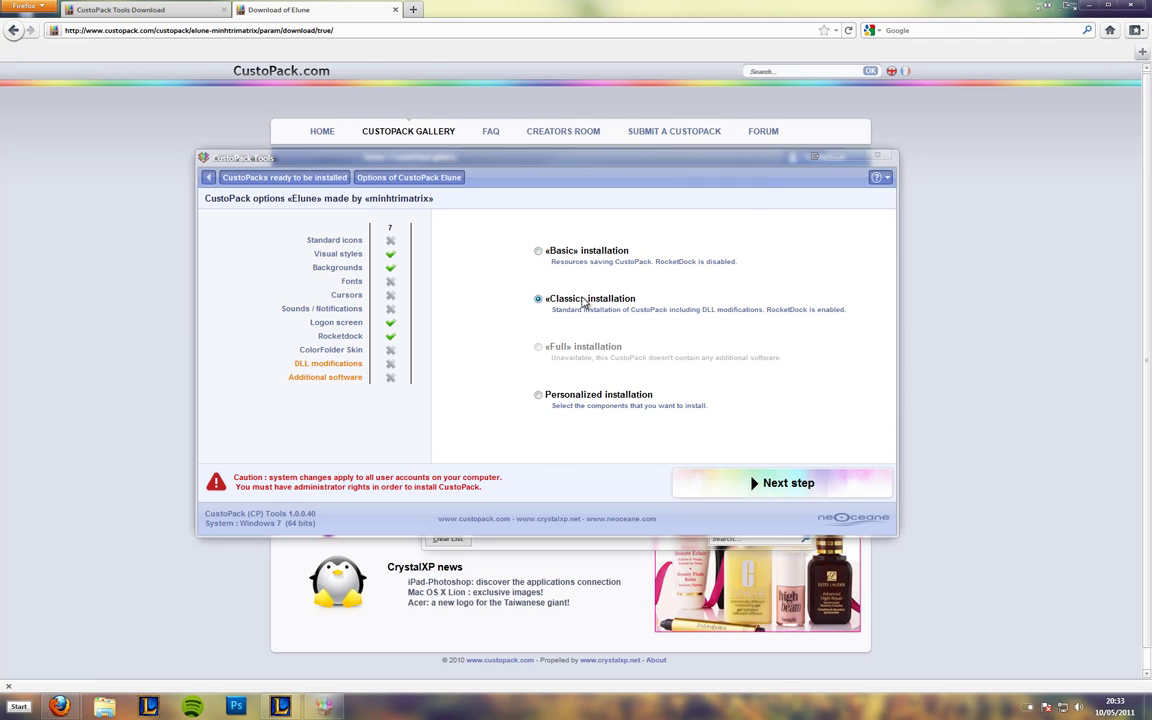
pyautogui.click(799, 490)
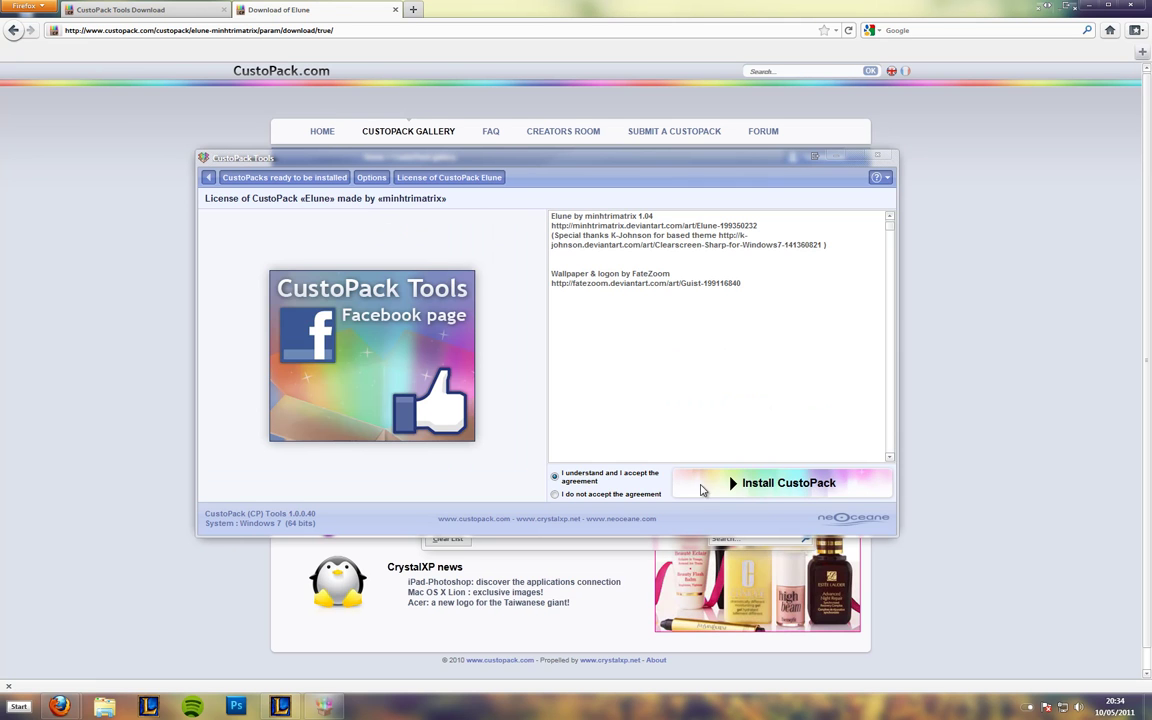
pyautogui.click(727, 484)
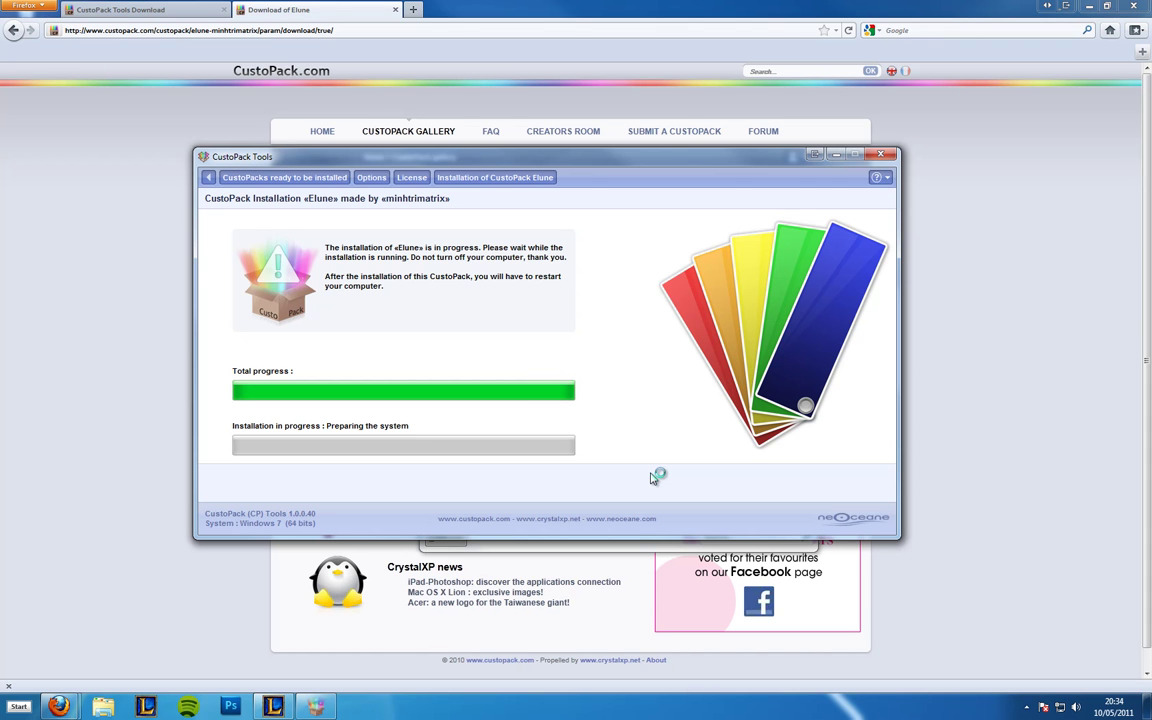
# - Minimize Firefox, bring the installer forward, and check the tray and Start menu during installation
pyautogui.click(1089, 6)
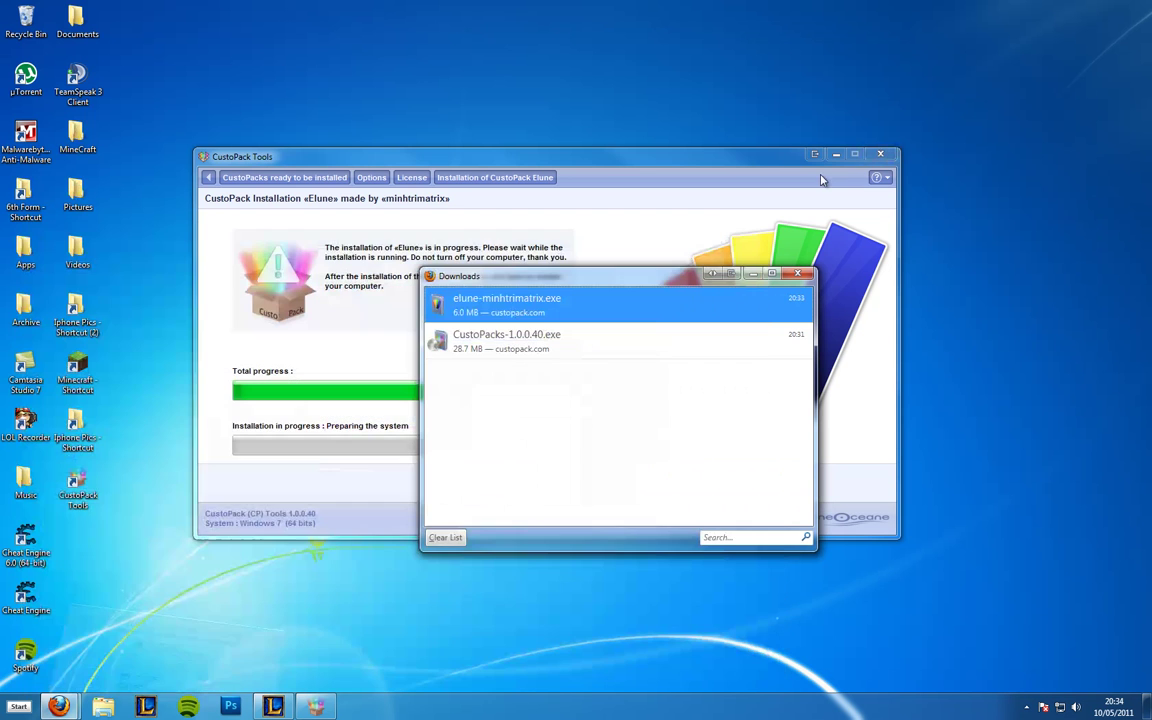
pyautogui.moveTo(723, 171); pyautogui.dragTo(688, 194)
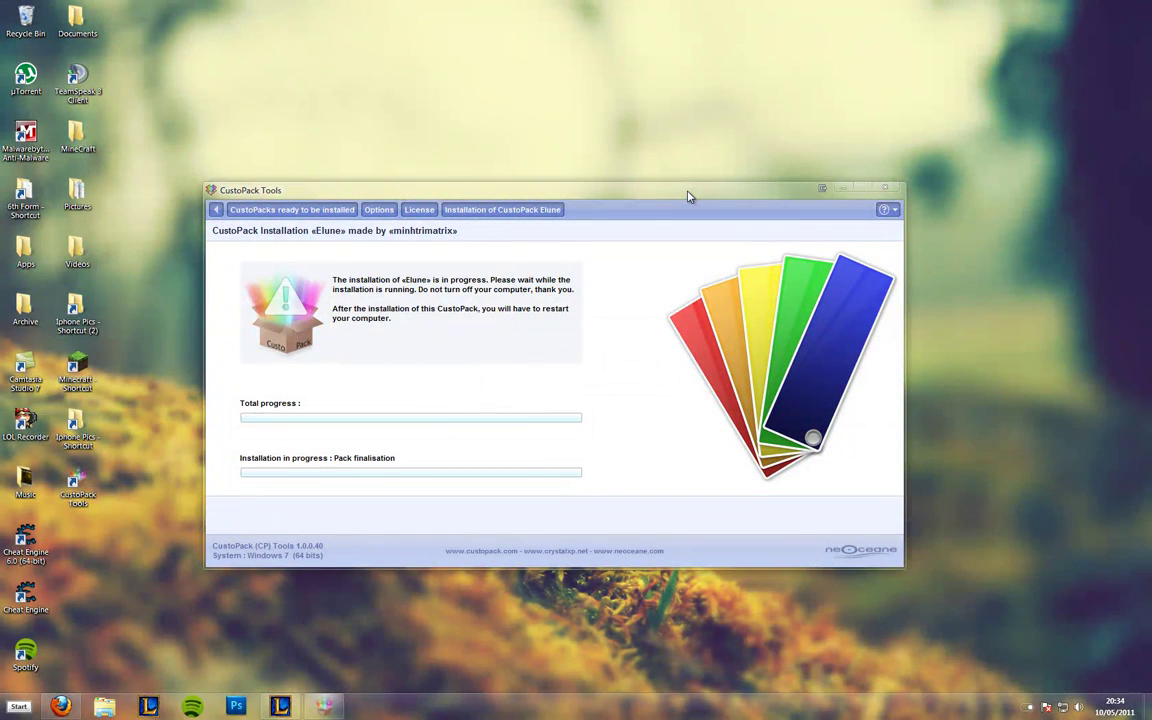
pyautogui.click(1015, 708)
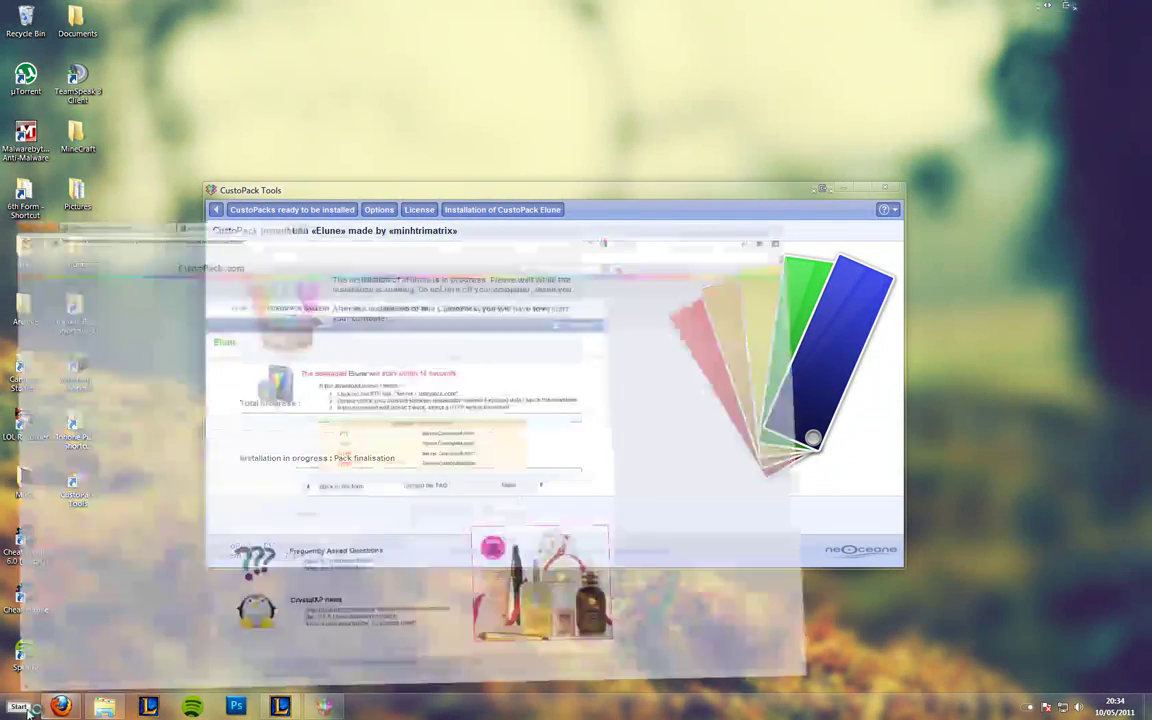
pyautogui.click(30, 710)
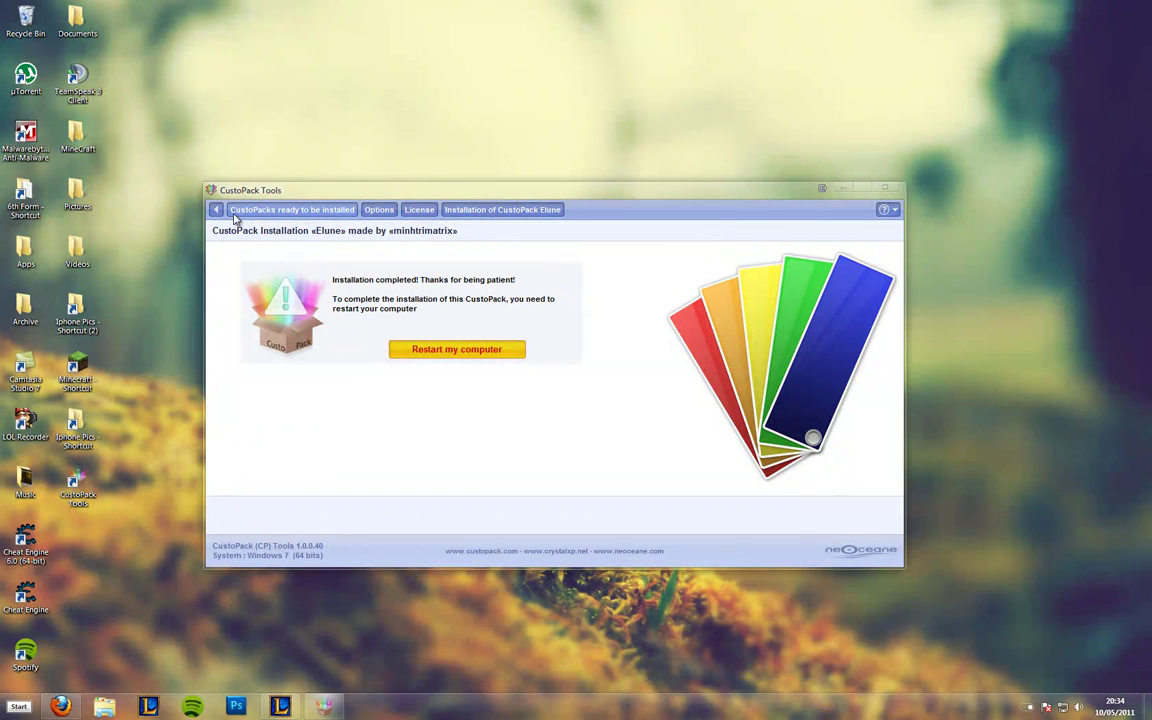
# - Exit CustoPack Tools without restarting and bring Firefox back to the Elune download page
pyautogui.click(888, 190)
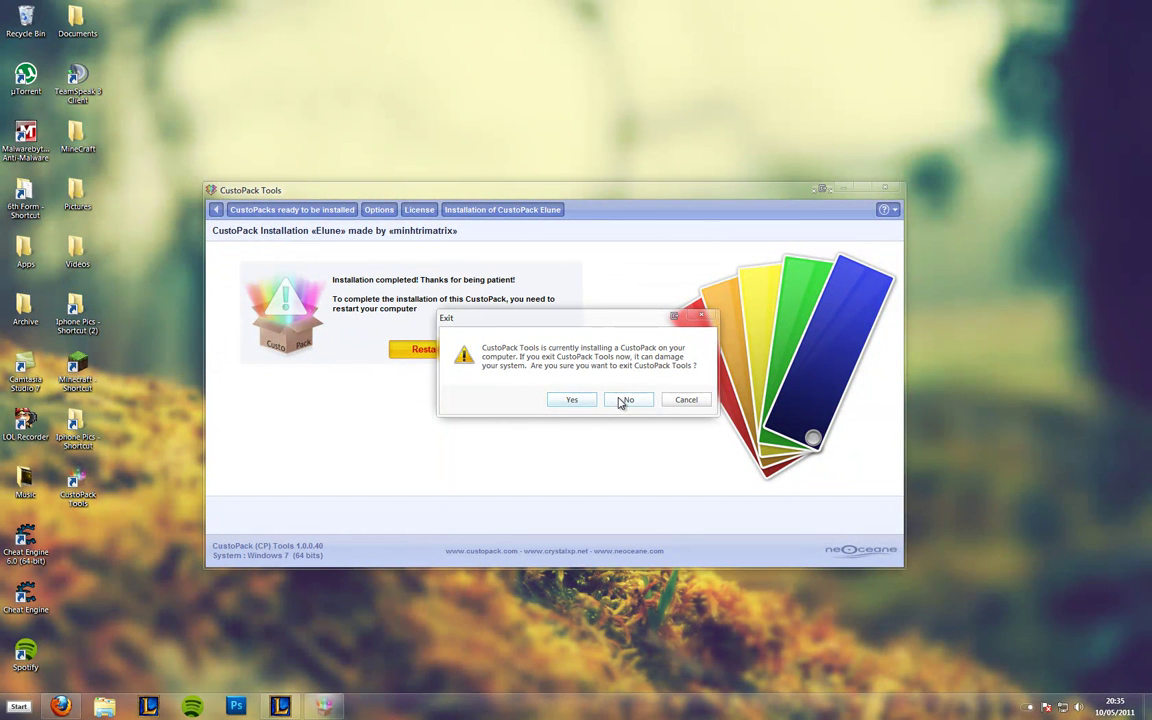
pyautogui.click(582, 401)
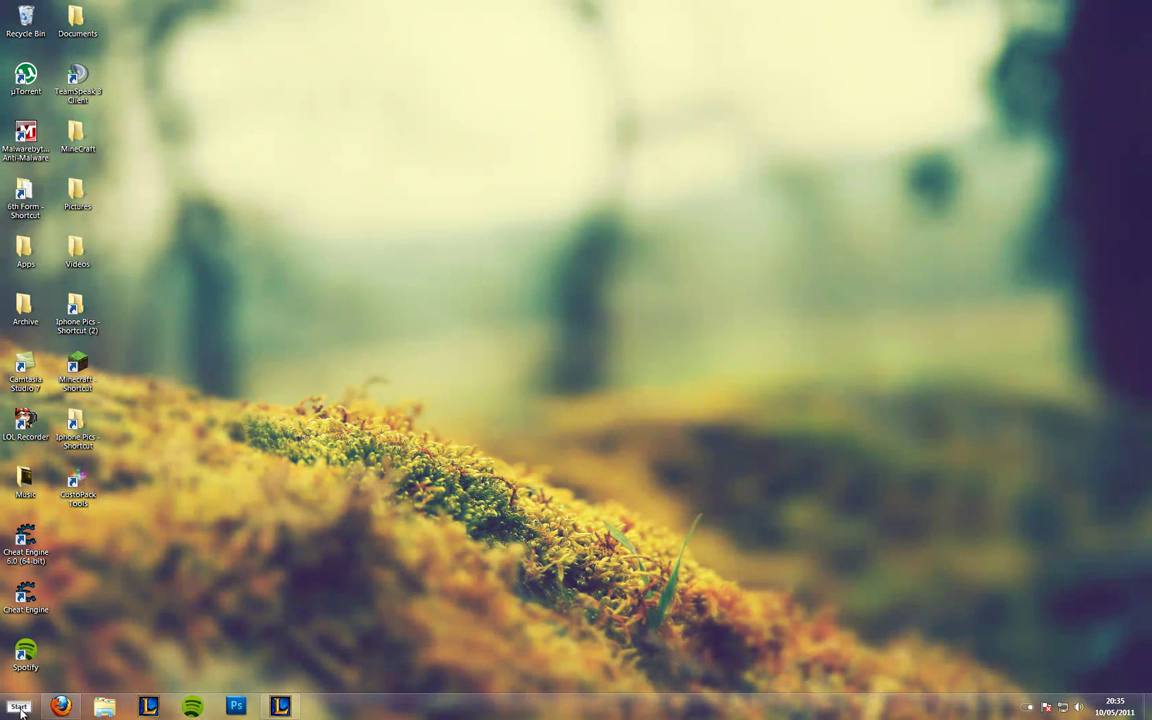
pyautogui.click(60, 707)
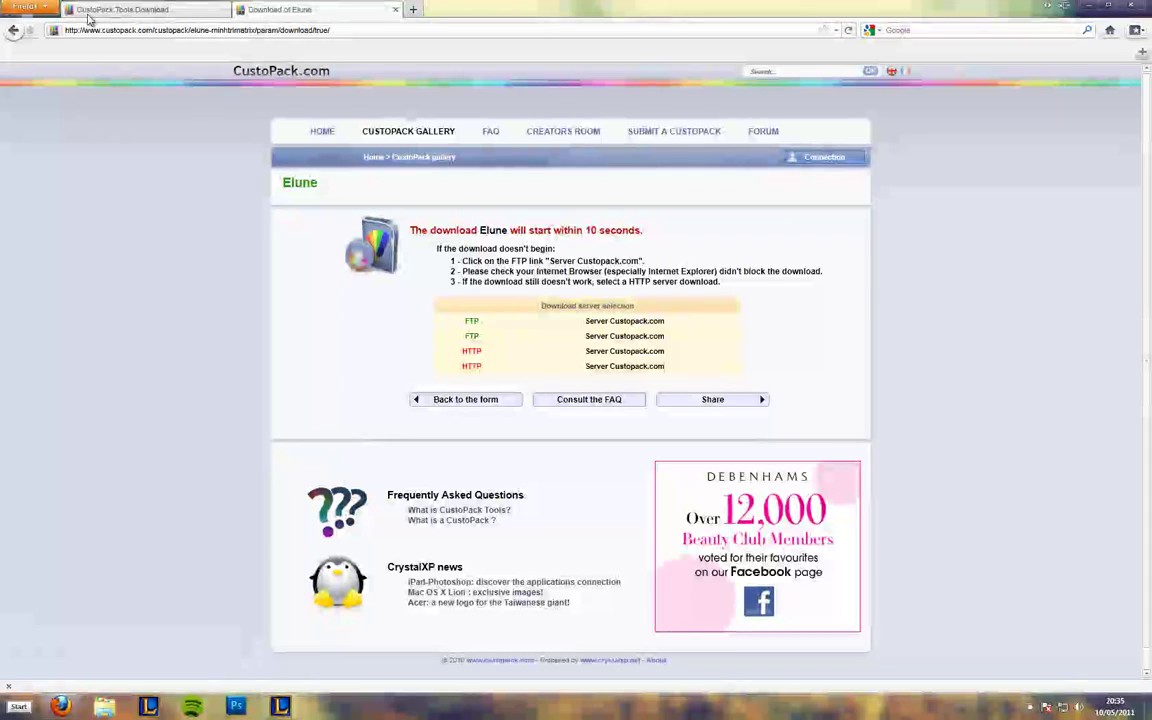
# - Close the Elune download tab and browse the Windows 7 gallery listing Elune, Adagio and Pure Beta #2
pyautogui.click(106, 11)
pyautogui.click(396, 9)
pyautogui.click(405, 131)
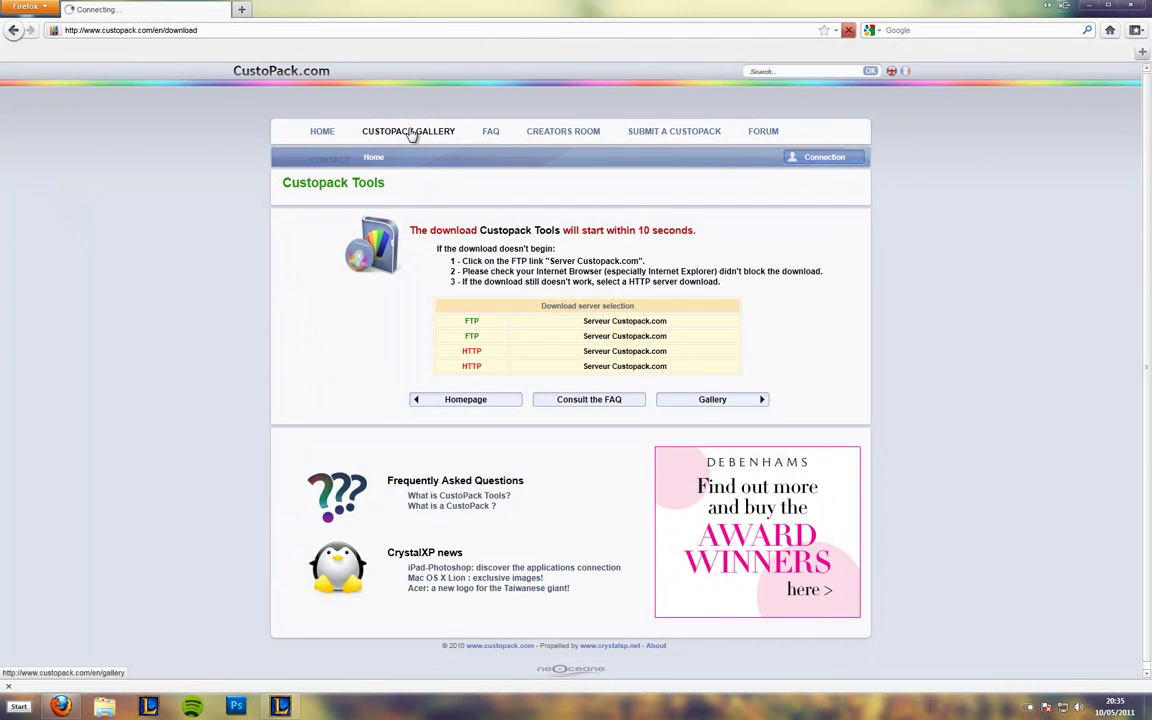
pyautogui.scroll(-2, 520, 400)
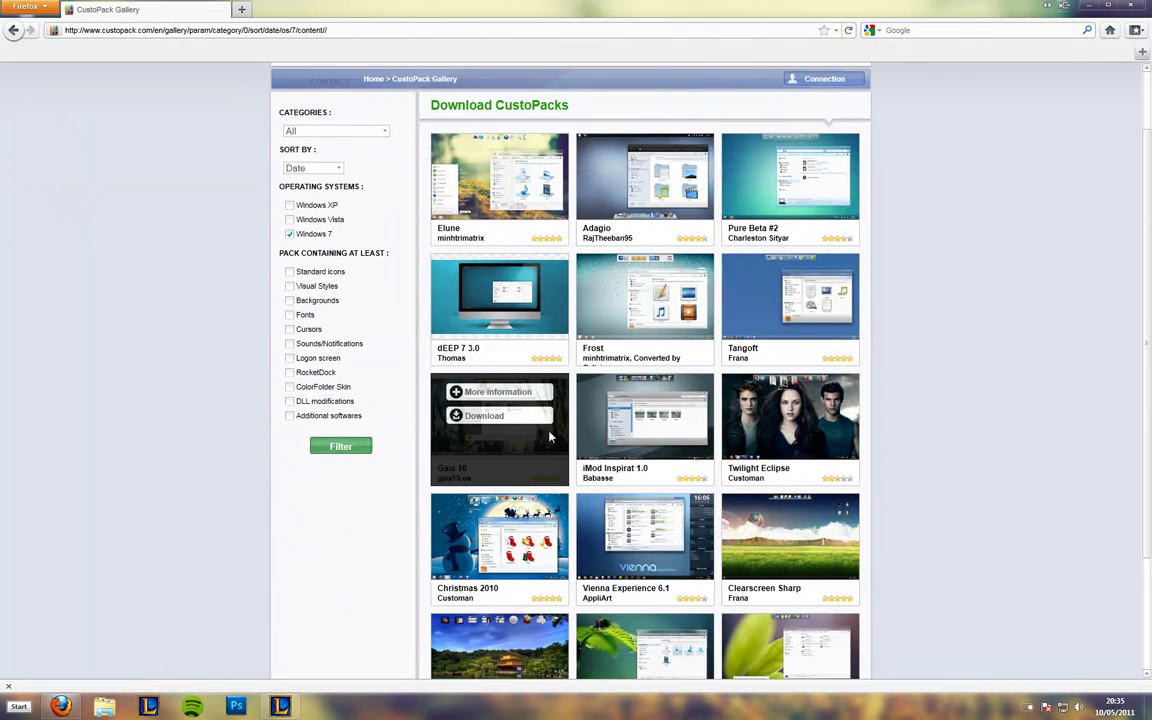
pyautogui.scroll(-2, 935, 450)
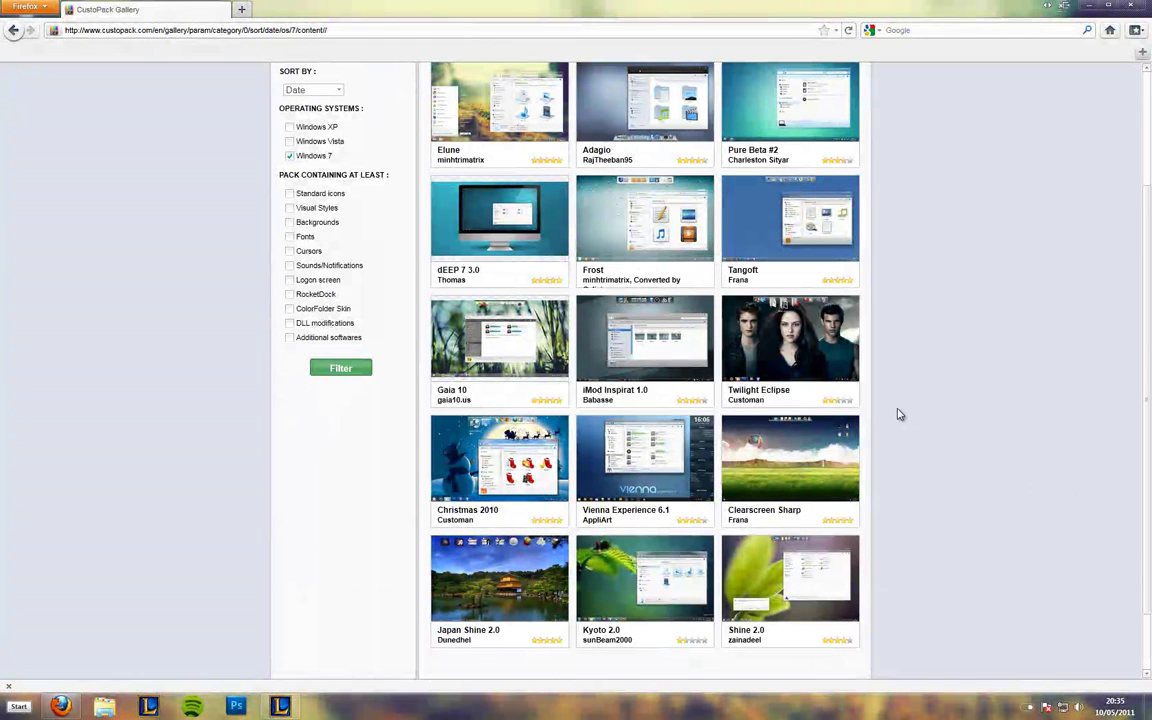
pyautogui.scroll(2, 490, 160)
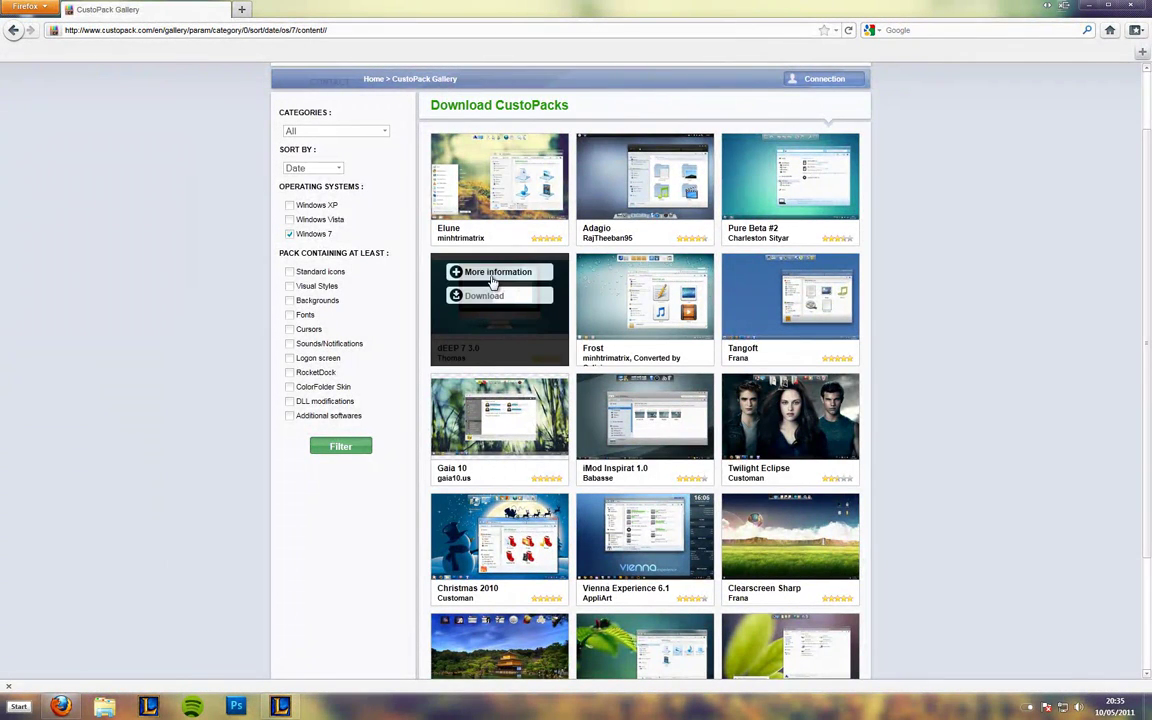
# - Open the dEEP 7 3.0 pack's details and cycle through its enlarged preview screenshots
pyautogui.click(495, 272)
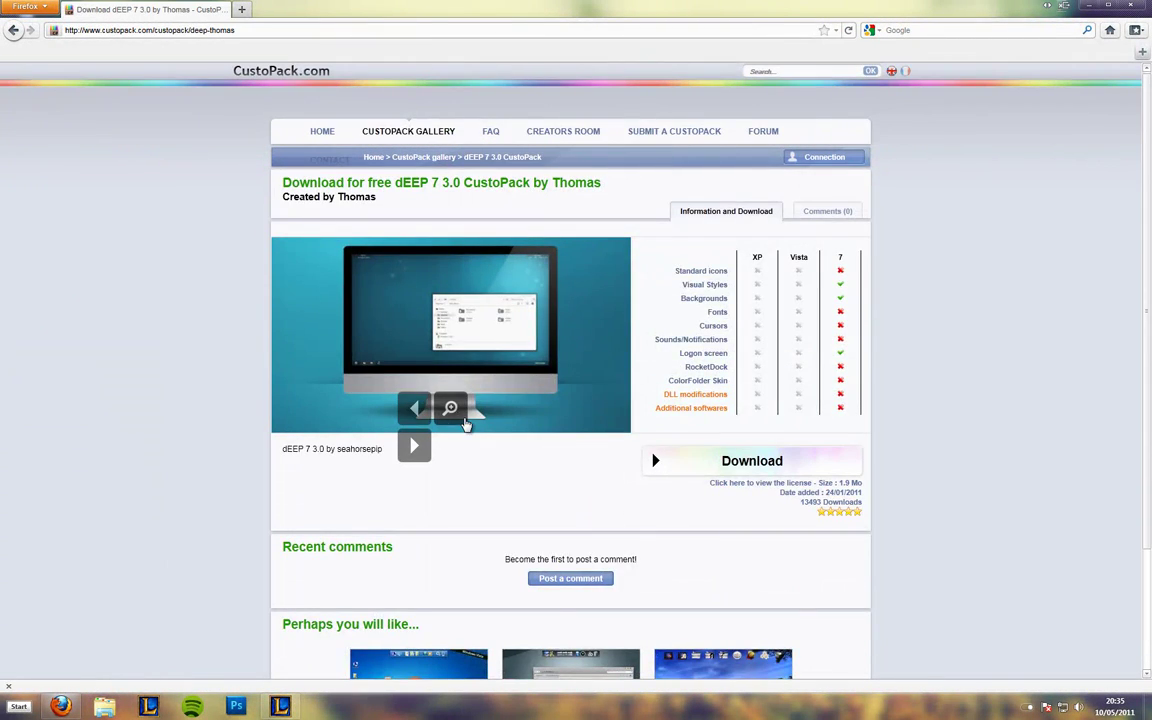
pyautogui.click(479, 427)
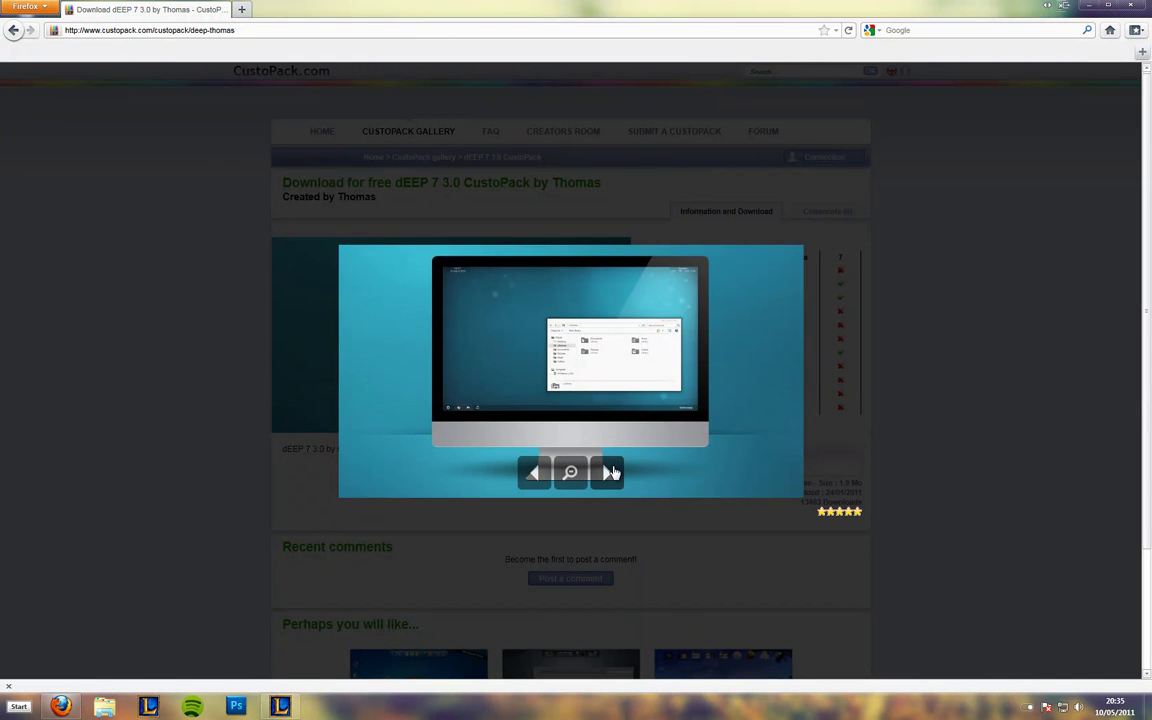
pyautogui.click(611, 471)
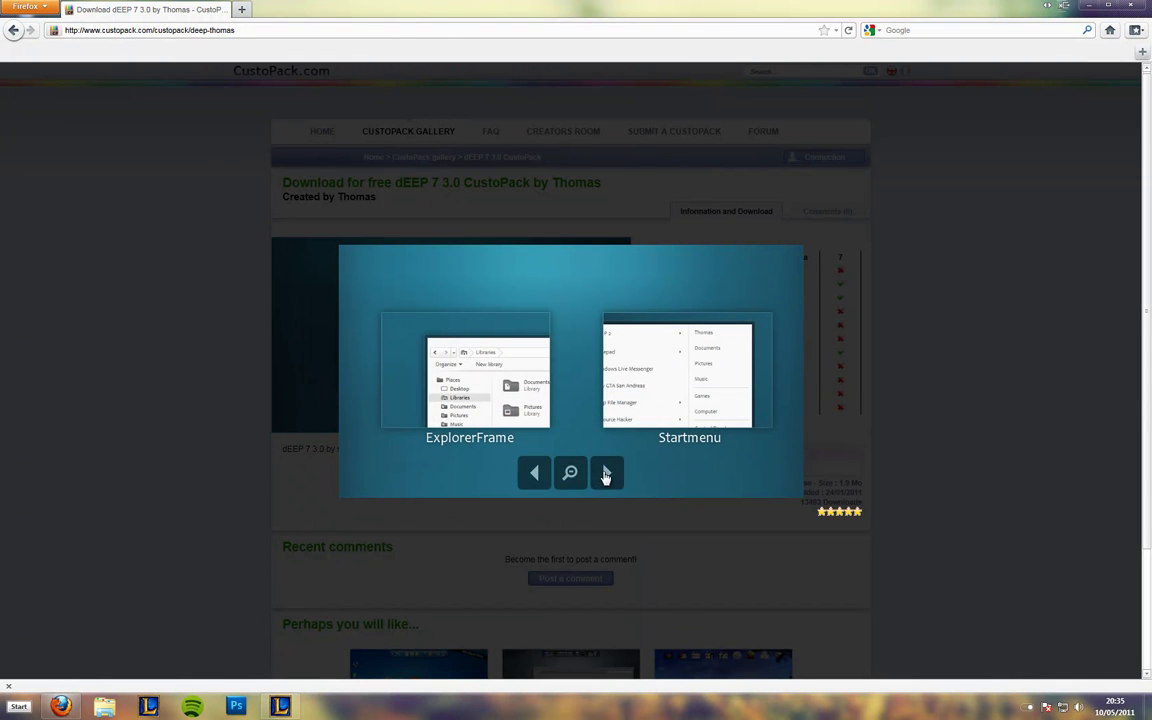
pyautogui.click(602, 478)
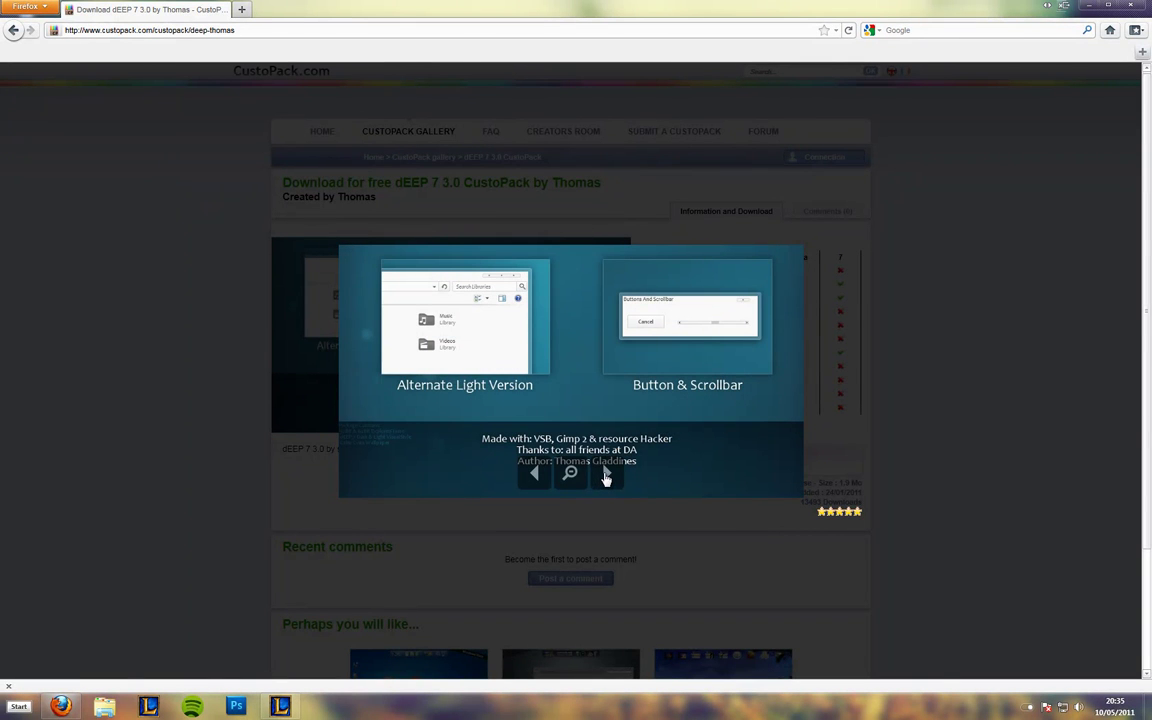
pyautogui.click(606, 477)
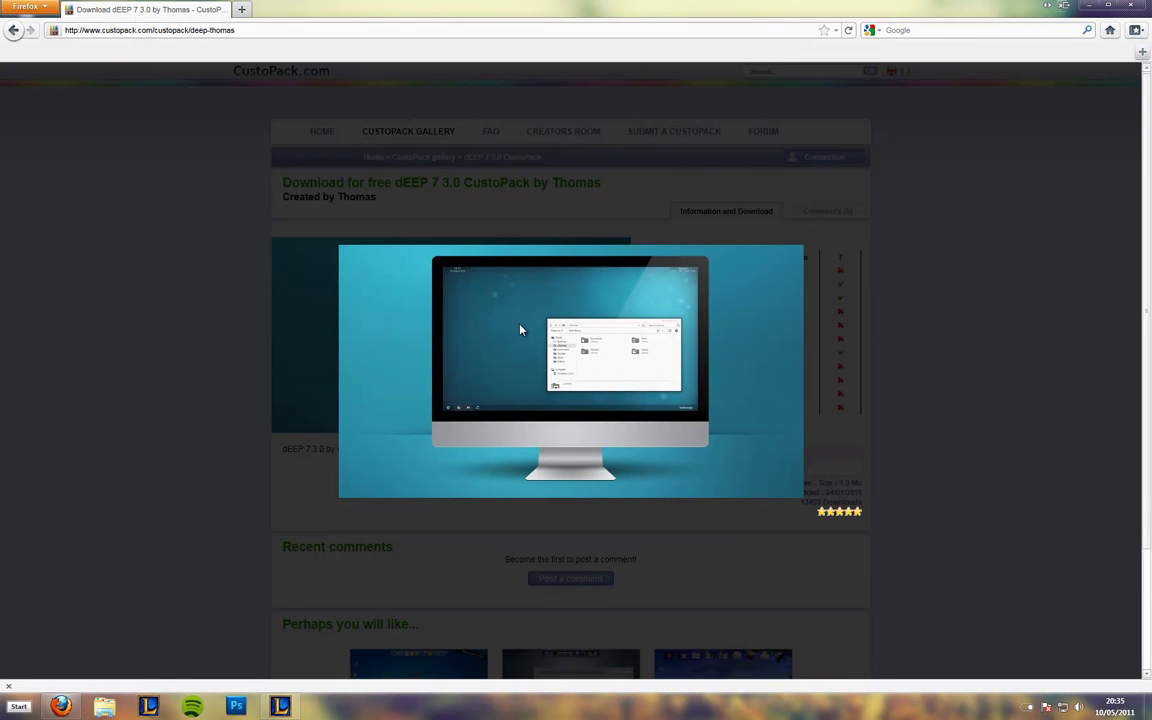
pyautogui.click(192, 283)
pyautogui.scroll(-3, 186, 357)
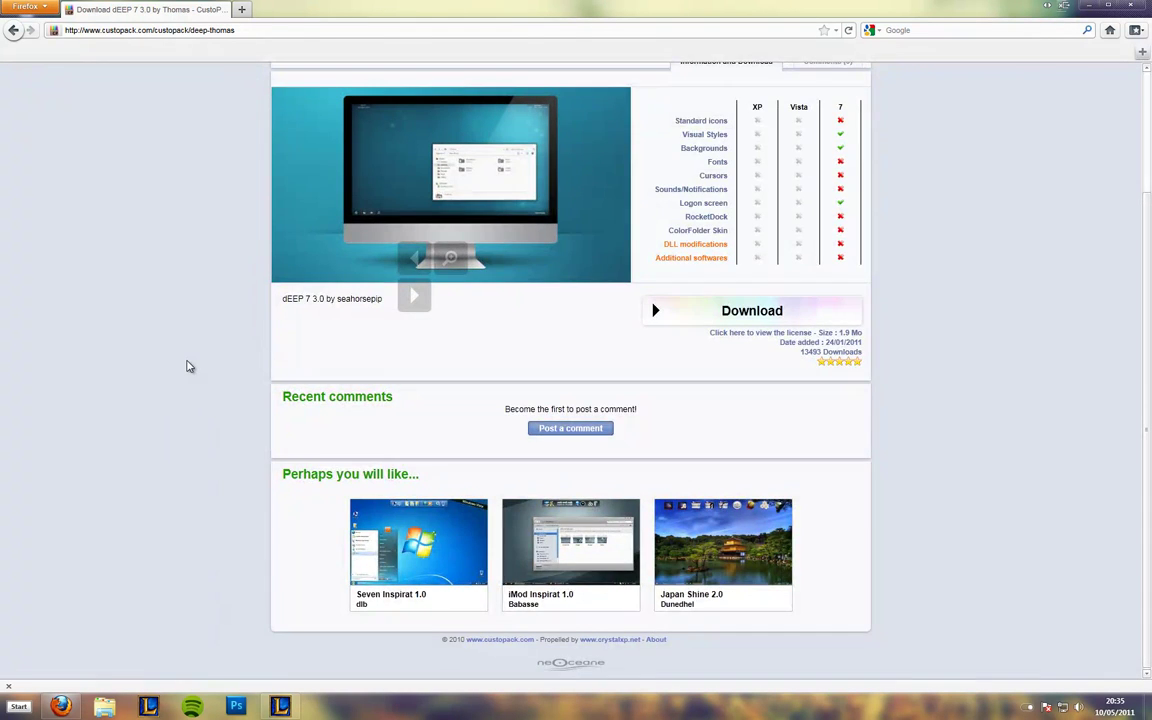
pyautogui.scroll(3, 189, 366)
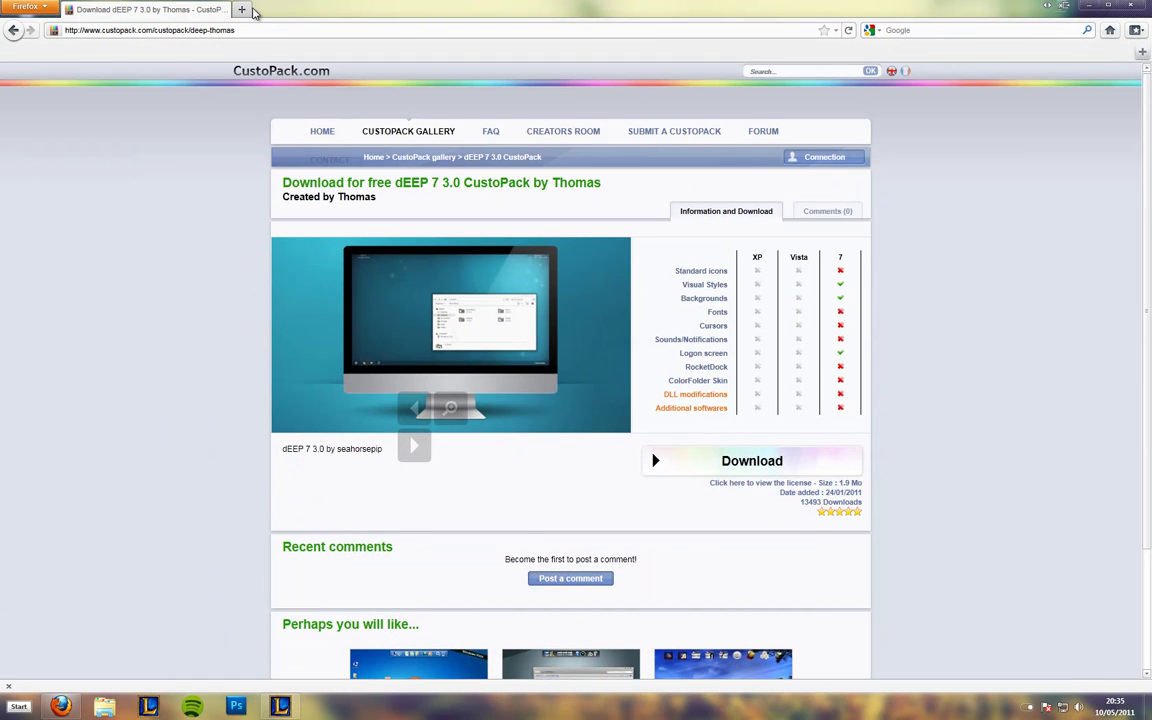